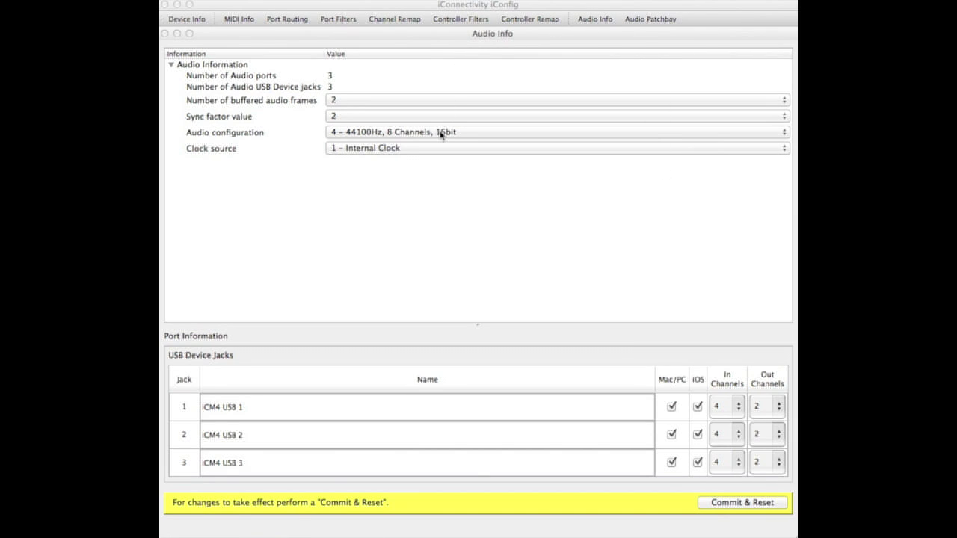
- Keep the 8-channel audio configuration and give iCM4 USB 1, 2 and 3 four output channels each
{"action": "left_click", "coordinate": [397, 136]}
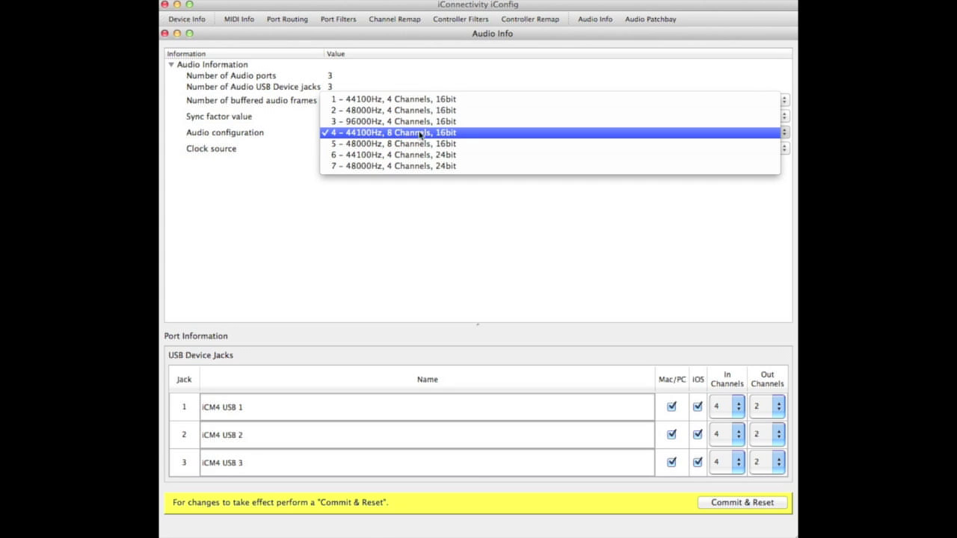
{"action": "left_click", "coordinate": [374, 248]}
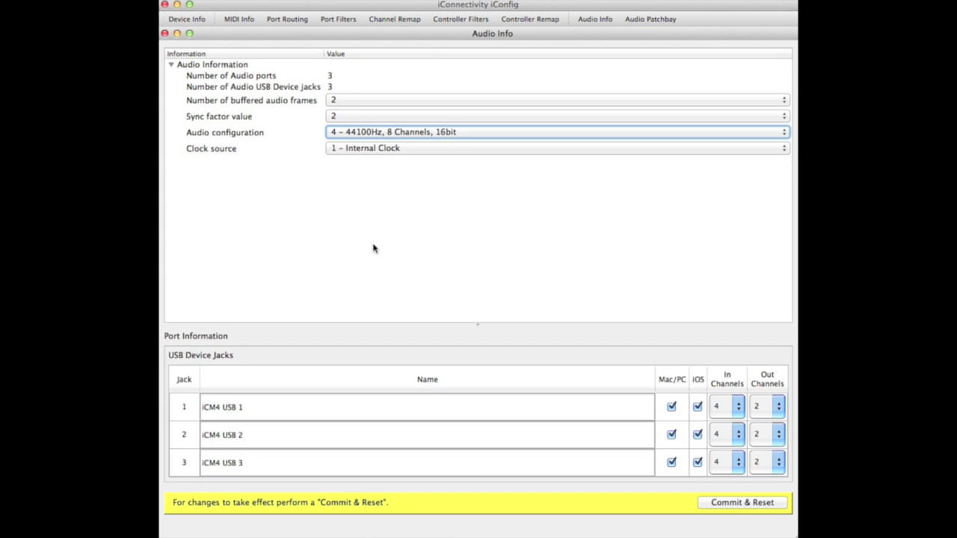
{"action": "left_click", "coordinate": [779, 406]}
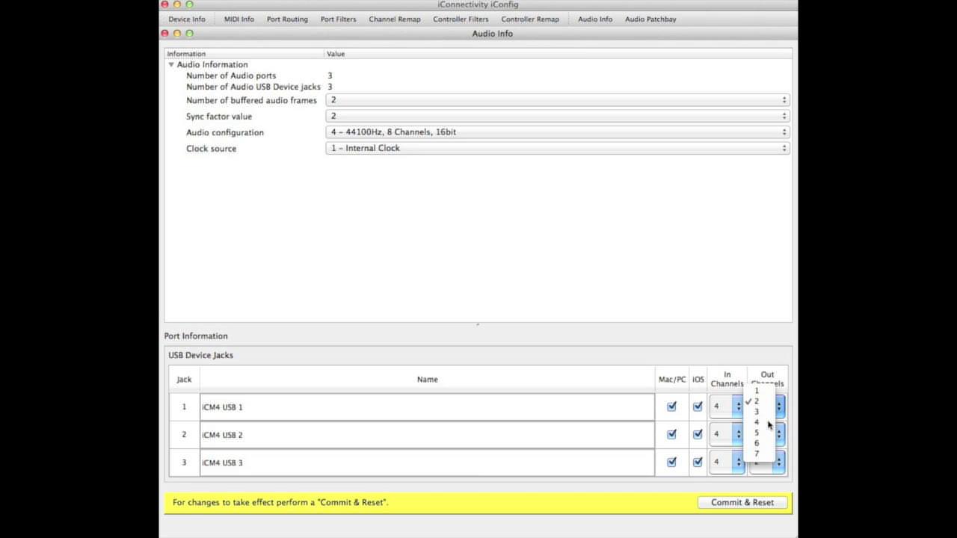
{"action": "left_click", "coordinate": [768, 424]}
{"action": "left_click", "coordinate": [780, 435]}
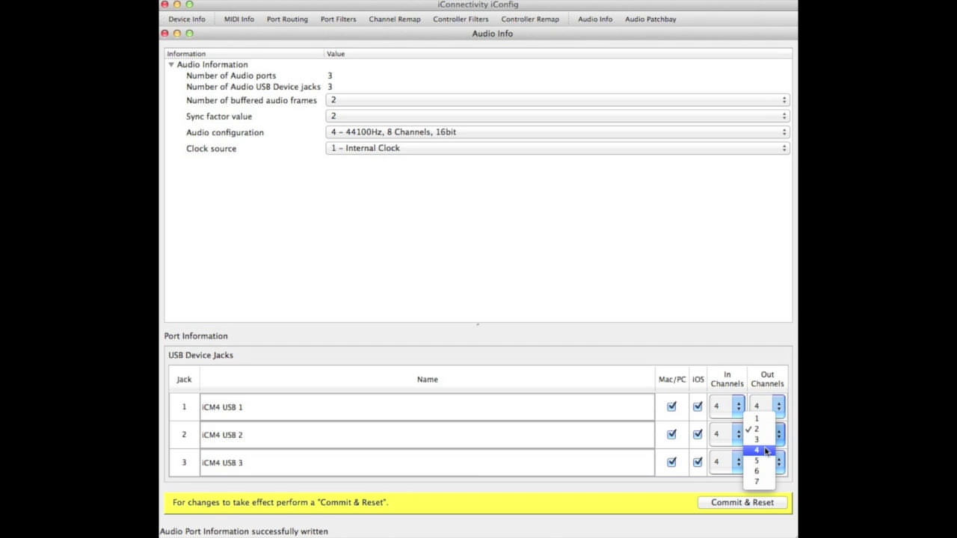
{"action": "left_click", "coordinate": [777, 453]}
{"action": "left_click", "coordinate": [779, 460]}
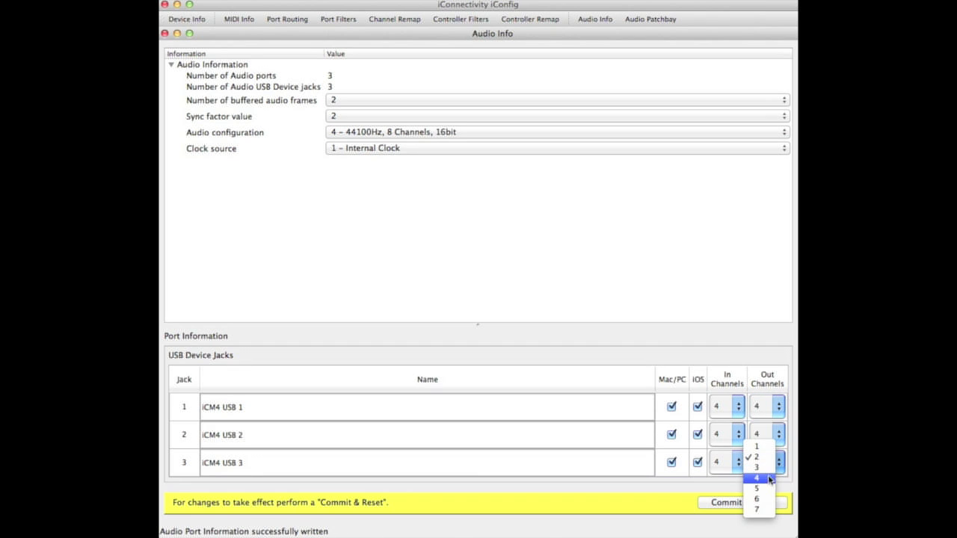
{"action": "left_click", "coordinate": [767, 478]}
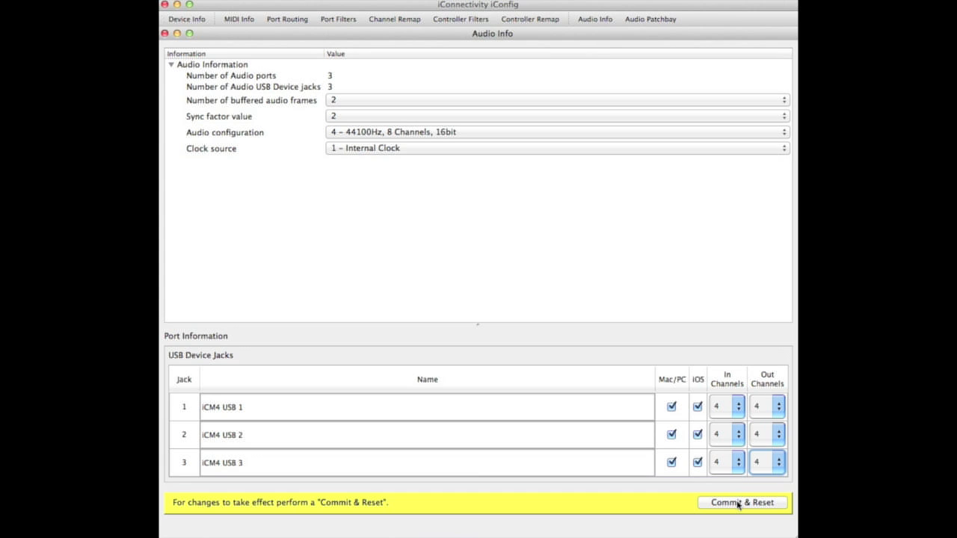
- Commit & Reset to write the settings to flash, then bring up the Audio Patchbay
{"action": "left_click", "coordinate": [739, 502]}
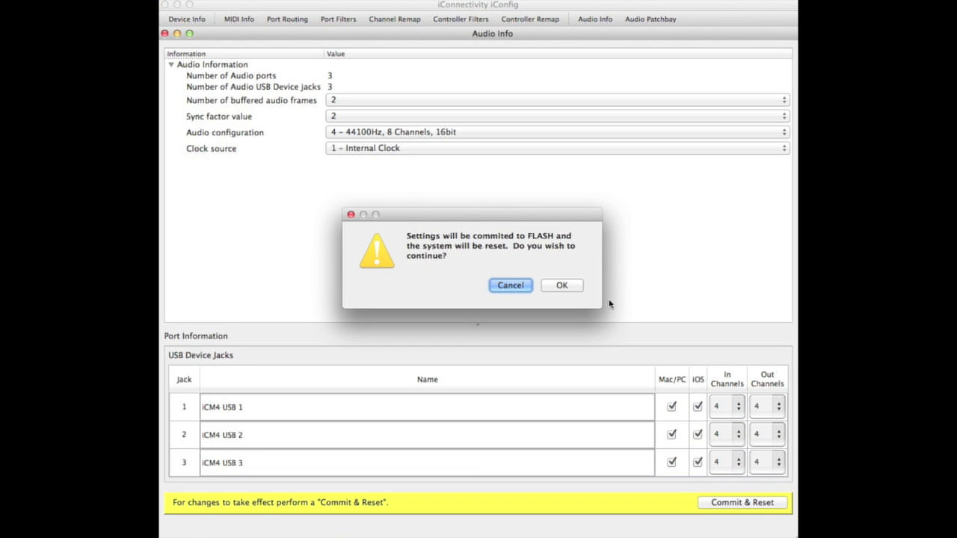
{"action": "key", "text": "Escape"}
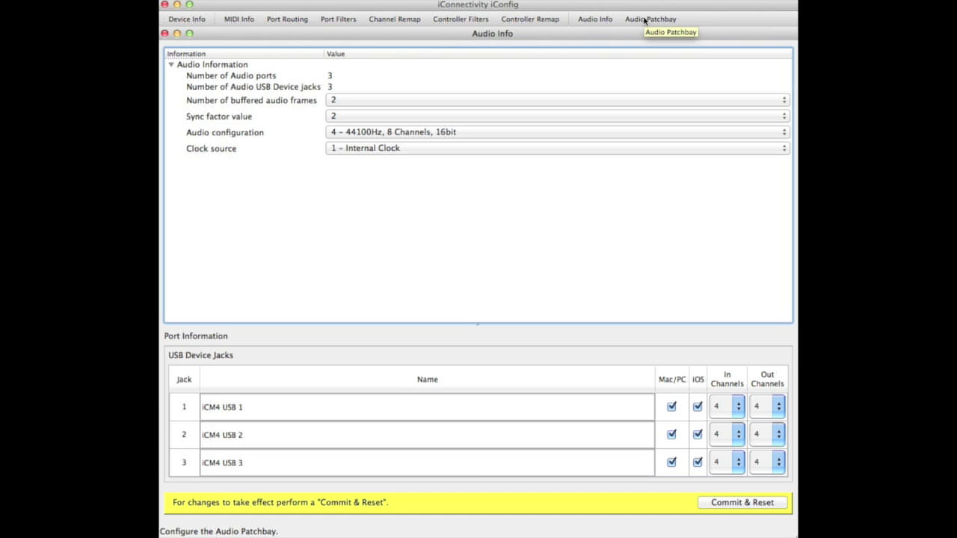
{"action": "left_click", "coordinate": [644, 21]}
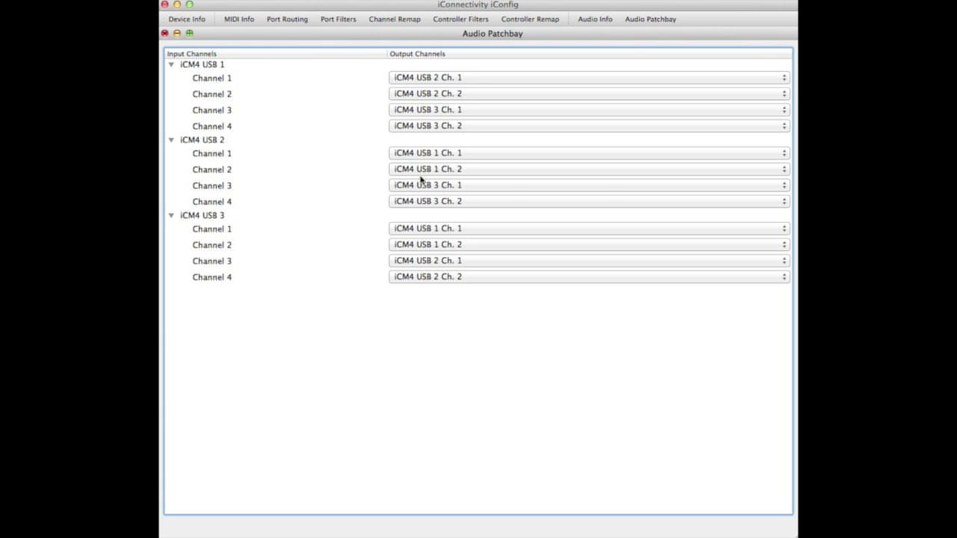
- Inspect the output choices for iCM4 USB 1 Channel 1 without changing its routing
{"action": "left_click", "coordinate": [435, 78]}
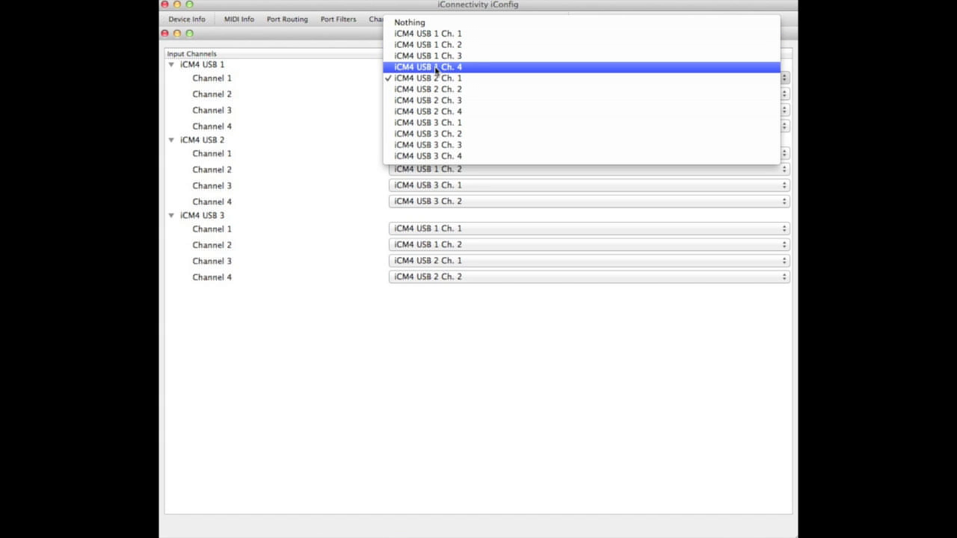
{"action": "left_click", "coordinate": [461, 79]}
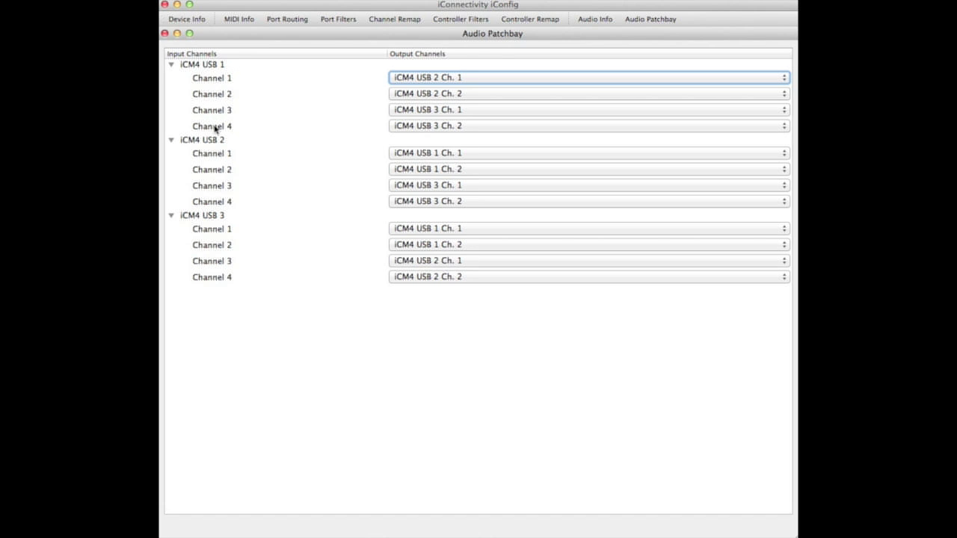
{"action": "left_click", "coordinate": [404, 79]}
- Route iCM4 USB 1 input Channels 1–4 to Nothing
{"action": "left_click", "coordinate": [432, 25]}
{"action": "left_click", "coordinate": [427, 102]}
{"action": "left_click", "coordinate": [426, 29]}
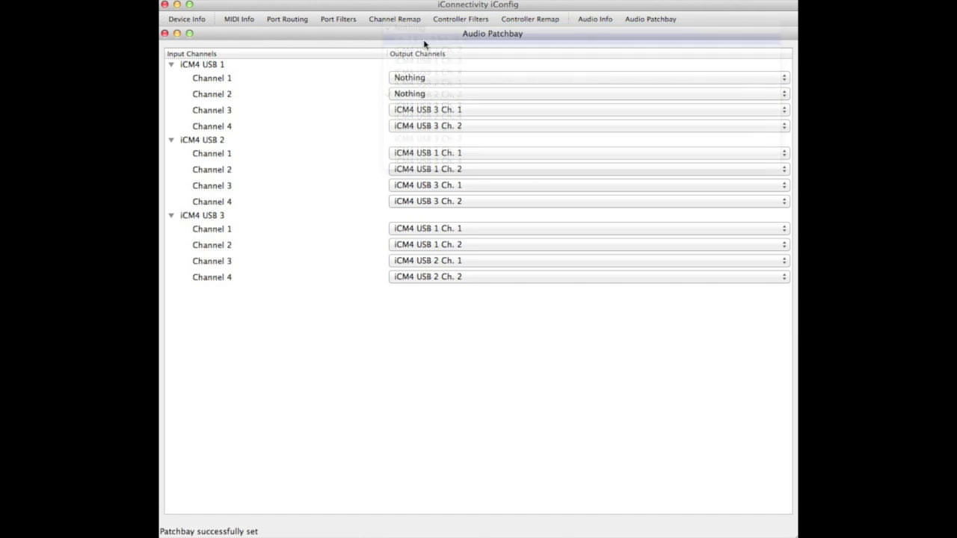
{"action": "left_click", "coordinate": [420, 110]}
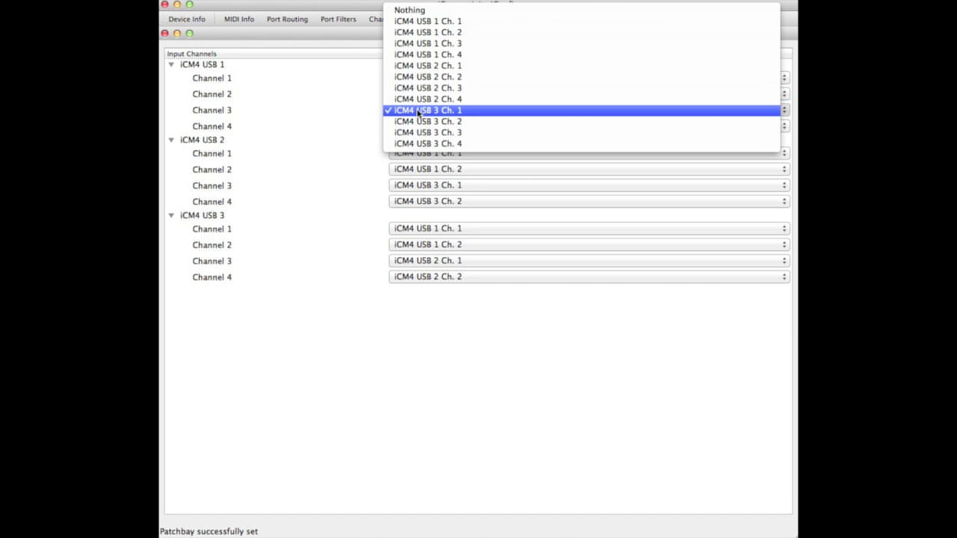
{"action": "left_click", "coordinate": [423, 12]}
{"action": "left_click", "coordinate": [420, 125]}
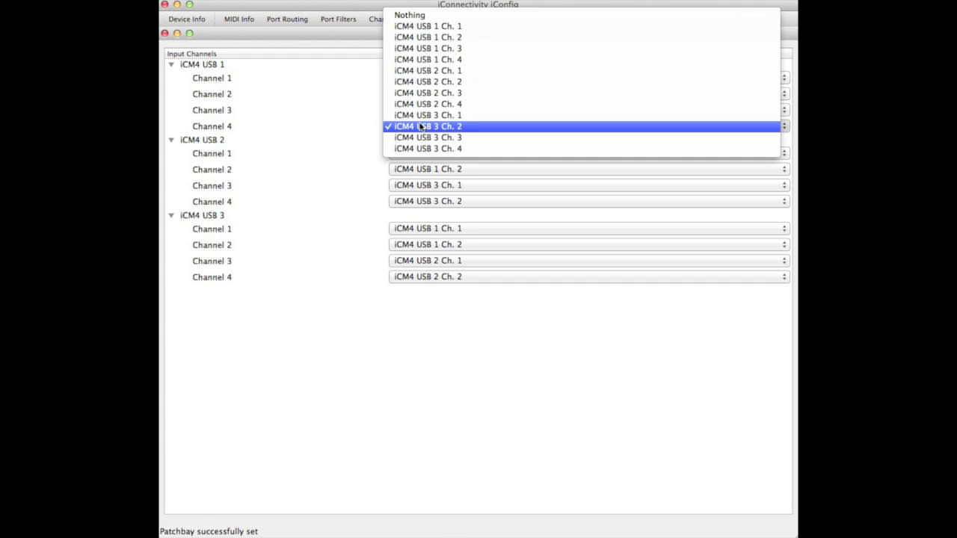
{"action": "left_click", "coordinate": [420, 15]}
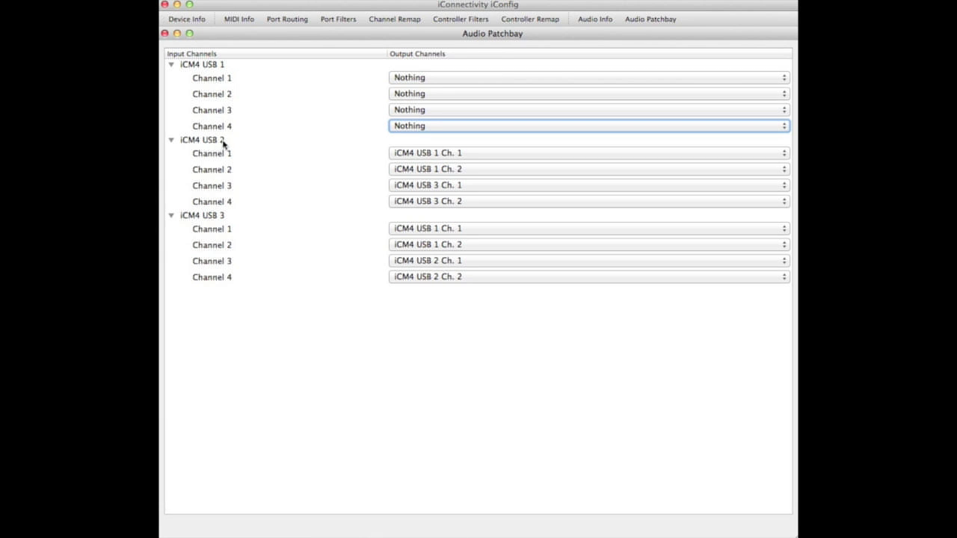
- Route iCM4 USB 2 input Channels 1–4 to Nothing
{"action": "left_click", "coordinate": [422, 152]}
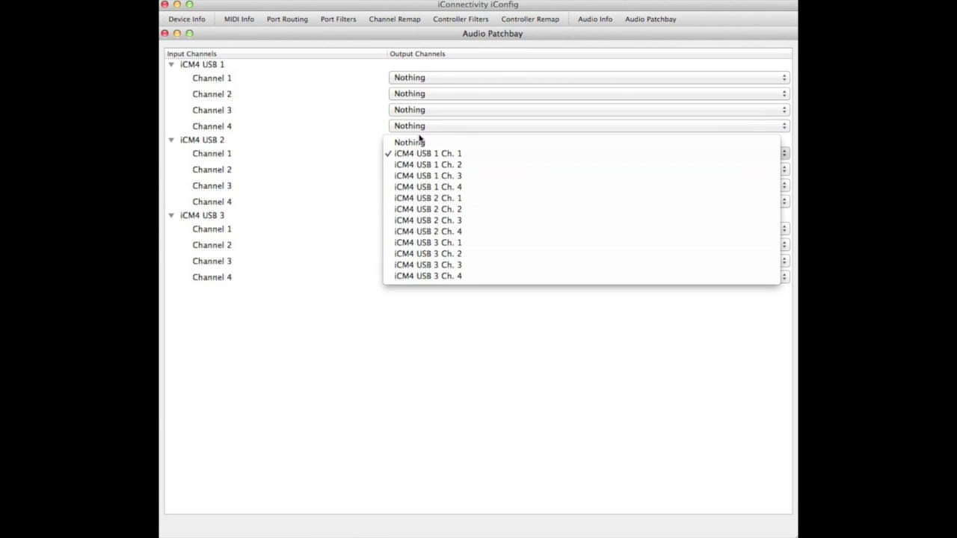
{"action": "left_click", "coordinate": [418, 142]}
{"action": "left_click", "coordinate": [415, 169]}
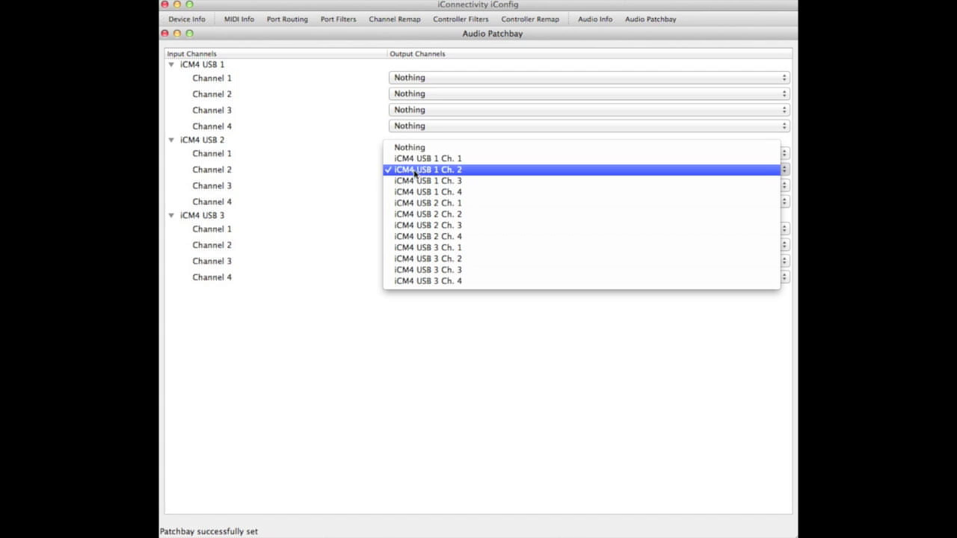
{"action": "left_click", "coordinate": [417, 149]}
{"action": "left_click", "coordinate": [412, 189]}
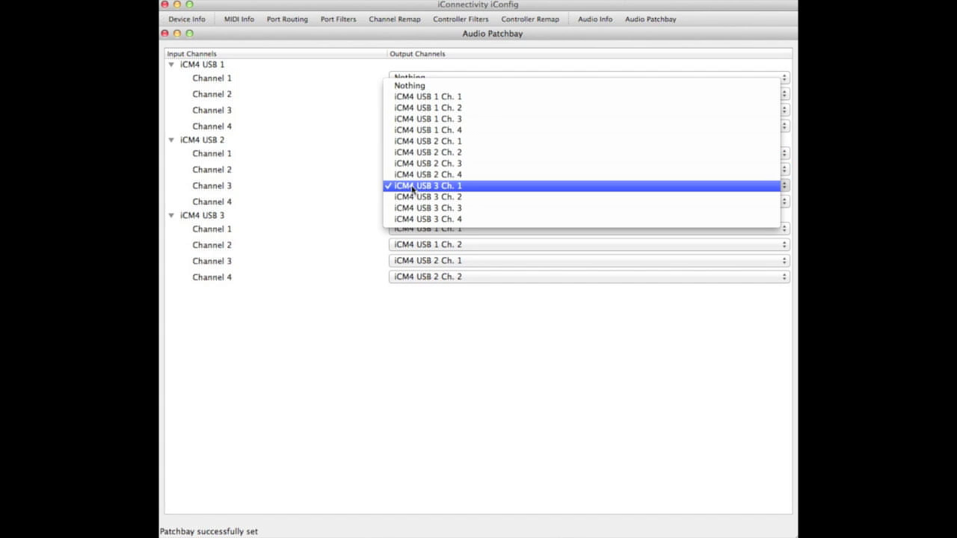
{"action": "left_click", "coordinate": [423, 86]}
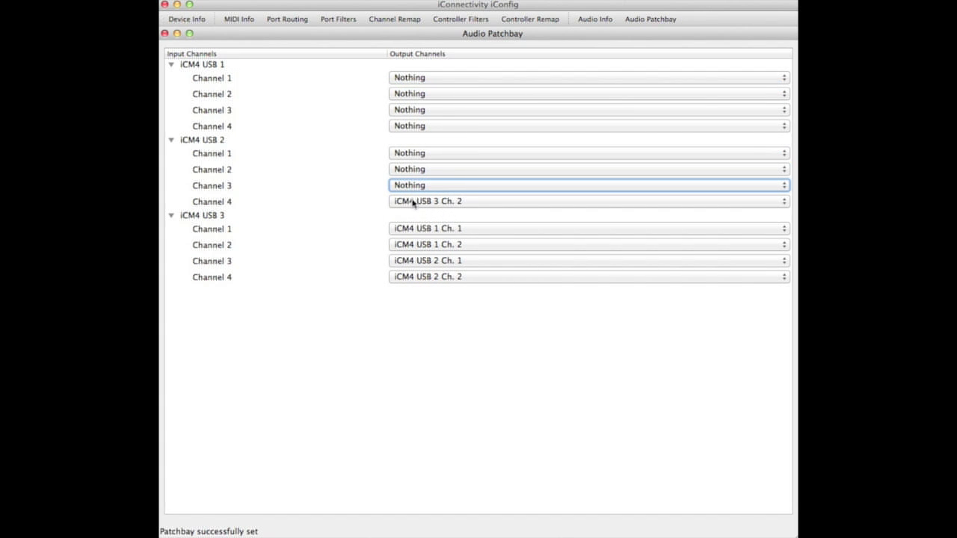
{"action": "left_click", "coordinate": [414, 201]}
{"action": "left_click", "coordinate": [414, 91]}
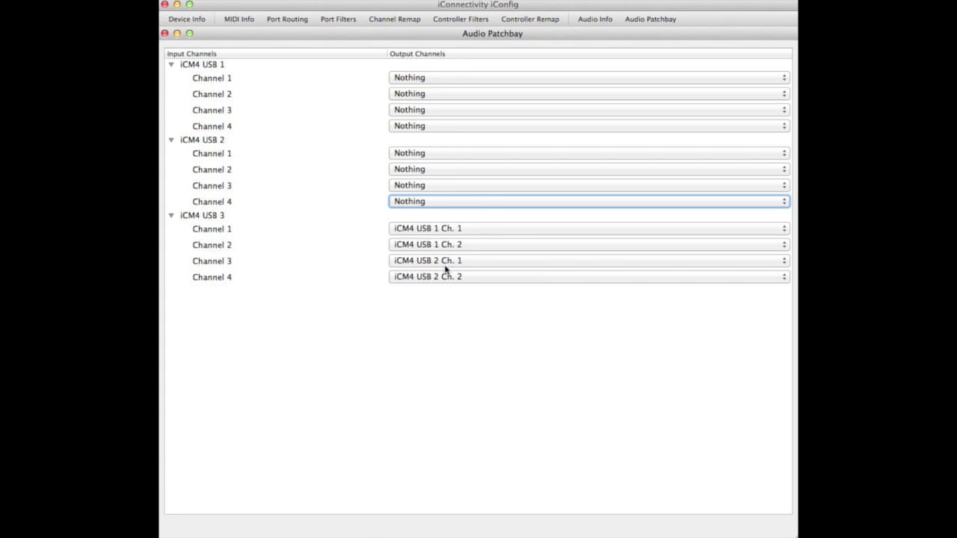
{"action": "left_click", "coordinate": [460, 230]}
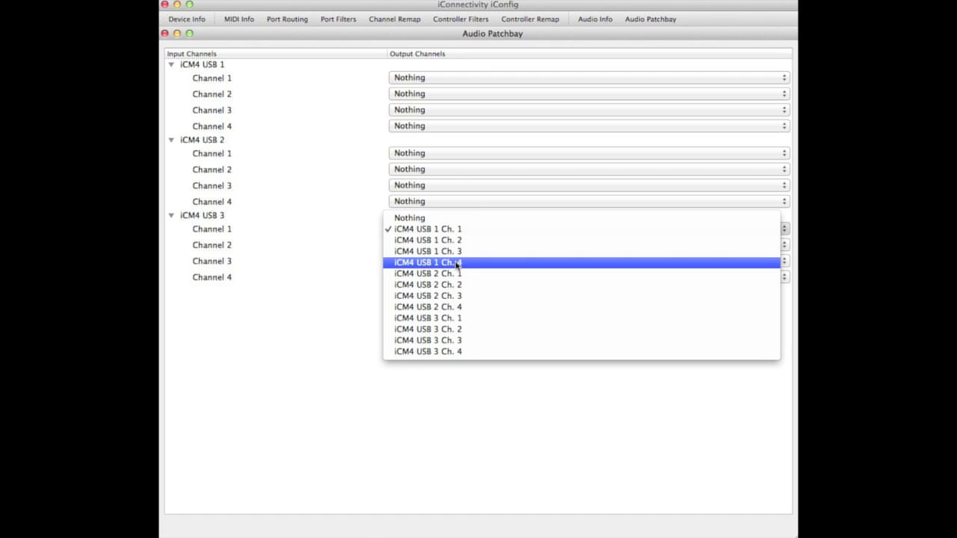
{"action": "left_click", "coordinate": [244, 222]}
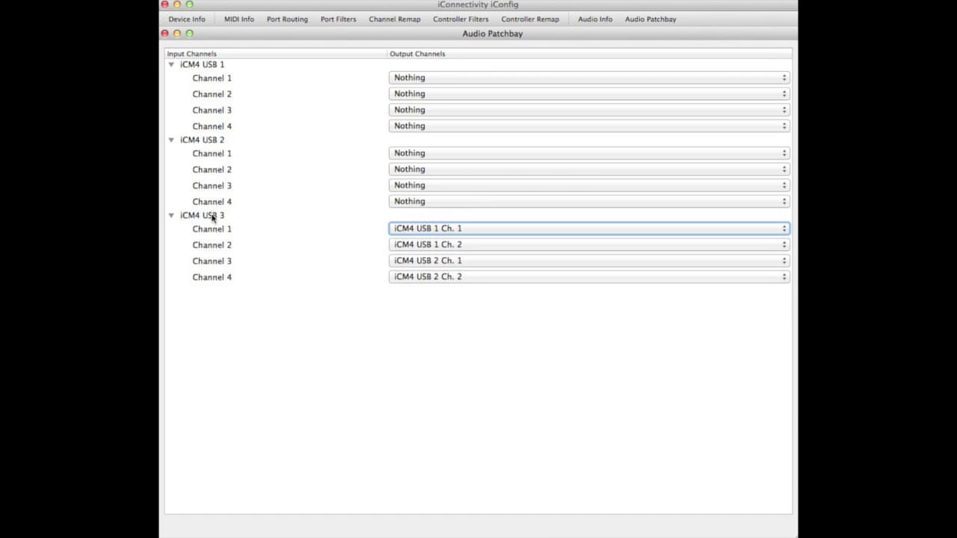
{"action": "left_click", "coordinate": [460, 261]}
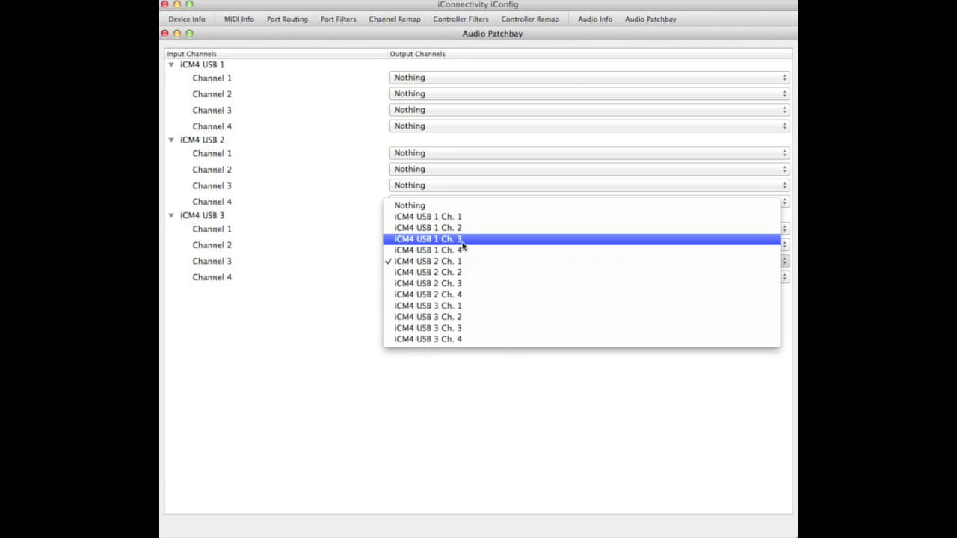
{"action": "left_click", "coordinate": [461, 243]}
{"action": "left_click", "coordinate": [457, 278]}
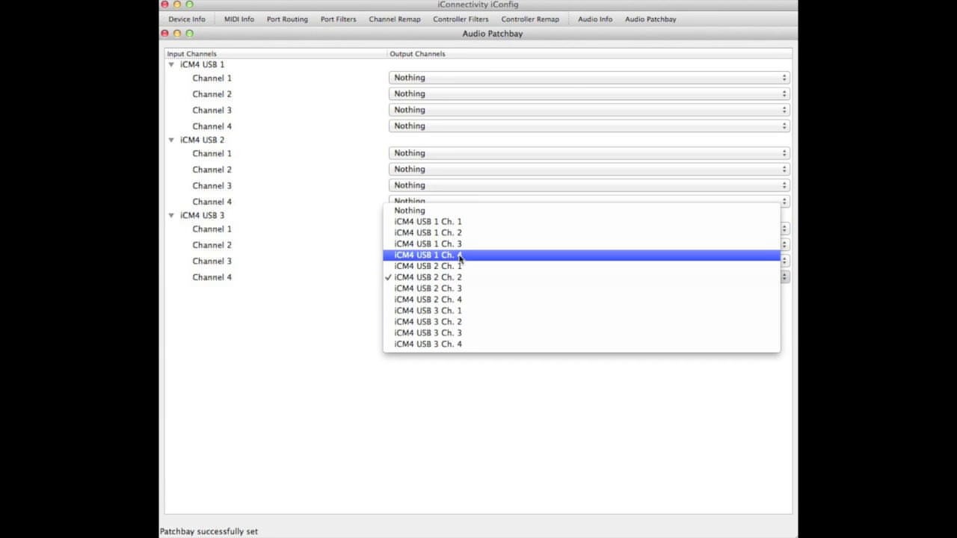
{"action": "left_click", "coordinate": [459, 256]}
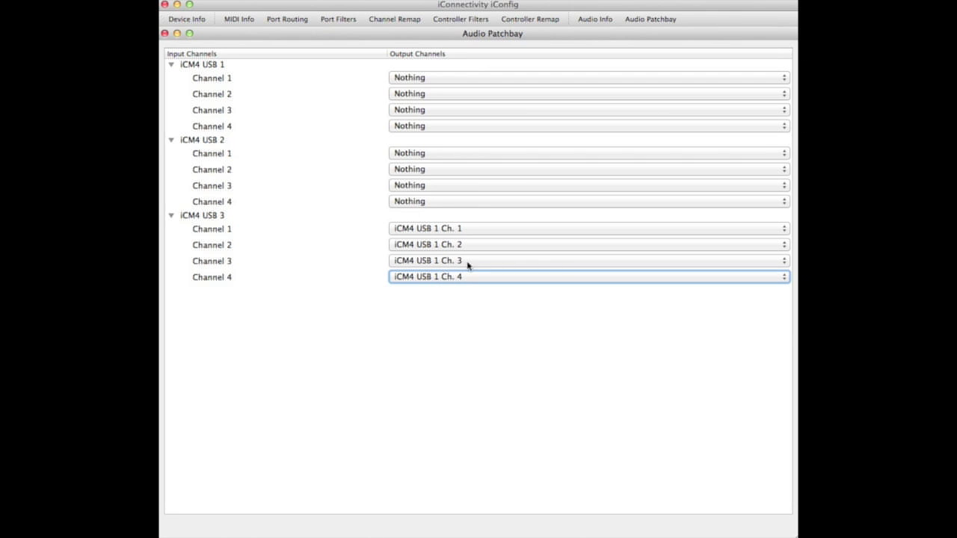
{"action": "left_click", "coordinate": [459, 260]}
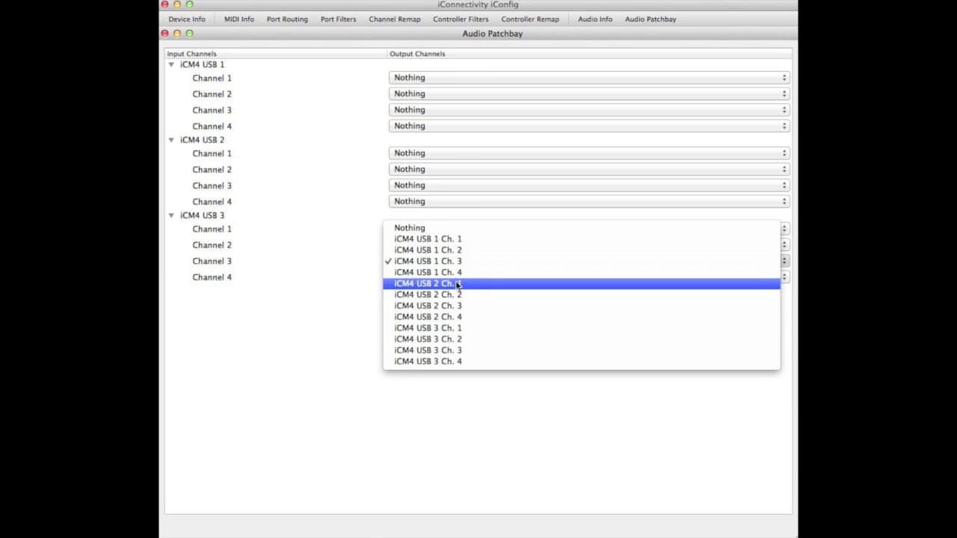
{"action": "left_click", "coordinate": [459, 284]}
{"action": "left_click", "coordinate": [455, 277]}
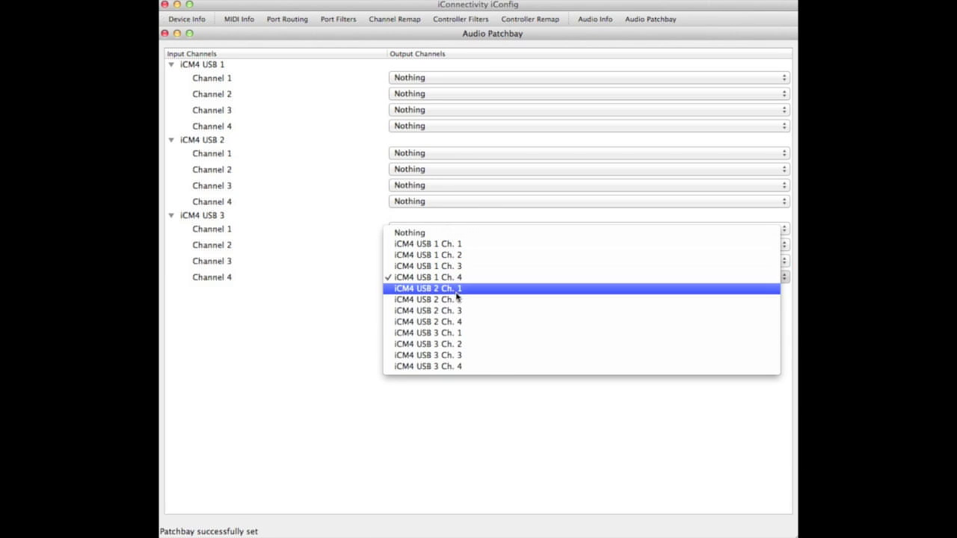
{"action": "left_click", "coordinate": [457, 301]}
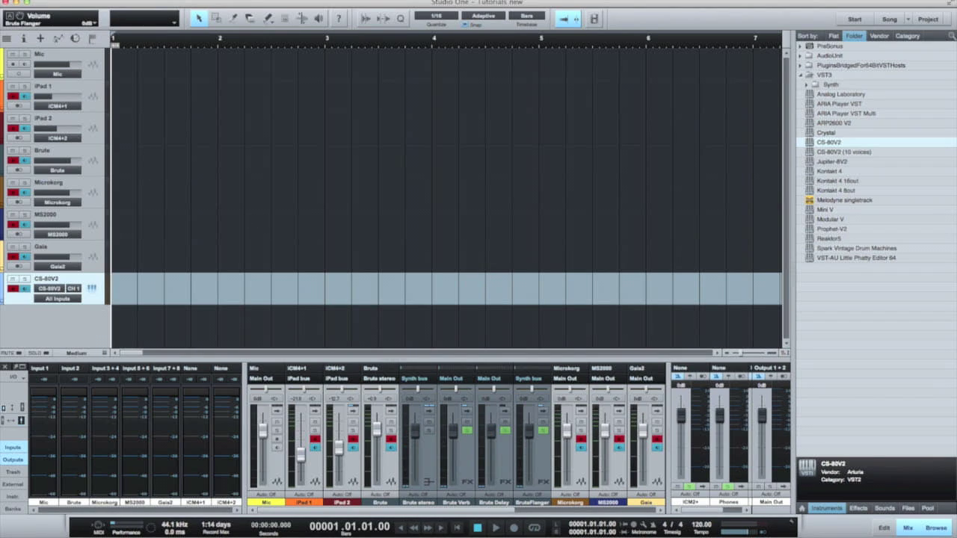
- Open Studio One Preferences and switch to the Song Setup audio input settings
{"action": "left_click", "coordinate": [48, 0]}
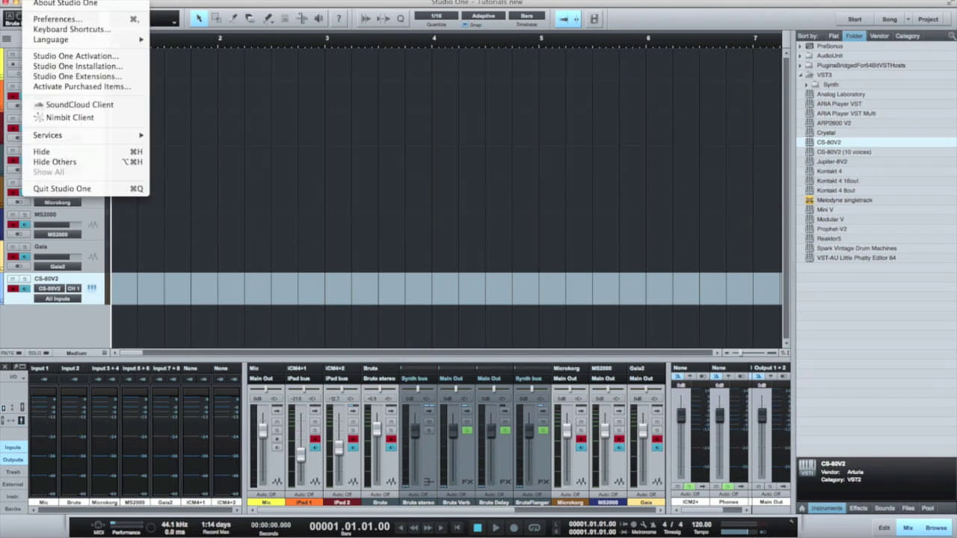
{"action": "left_click", "coordinate": [51, 19]}
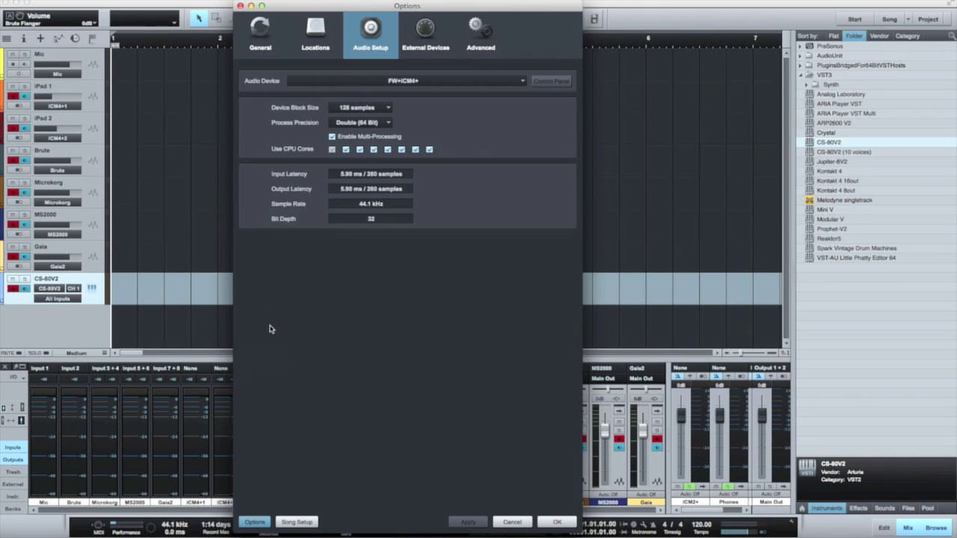
{"action": "left_click", "coordinate": [297, 522]}
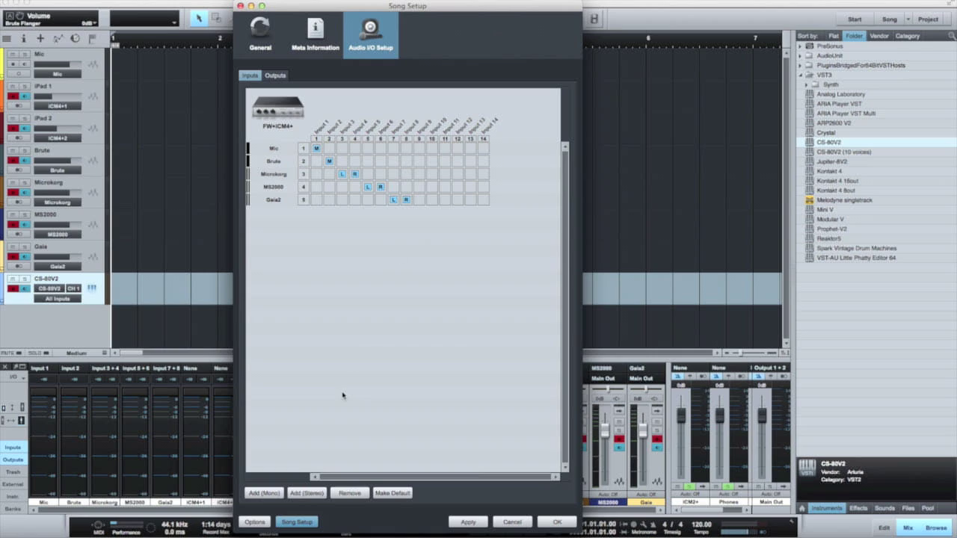
- Add a stereo input named ICM4+1 routed to inputs 11–12
{"action": "left_click", "coordinate": [314, 494]}
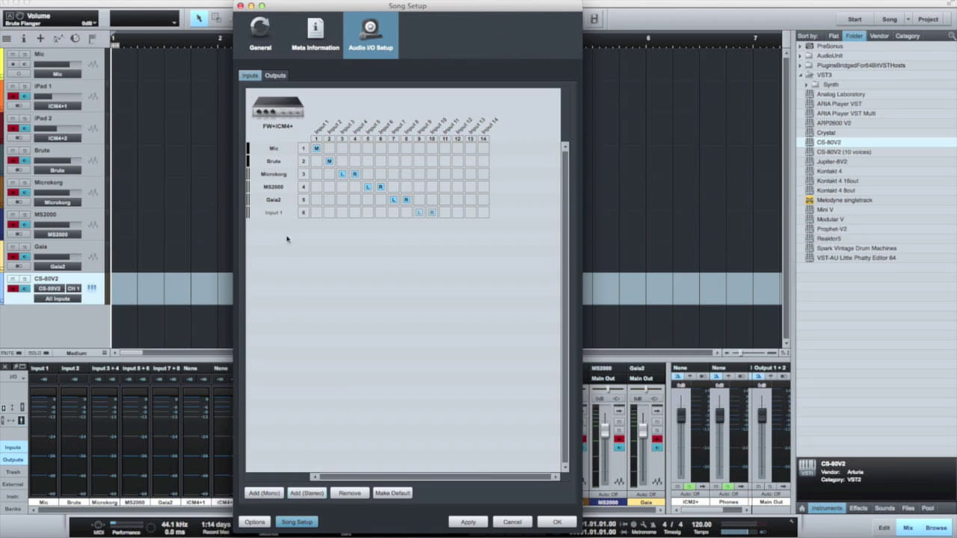
{"action": "left_click", "coordinate": [273, 212]}
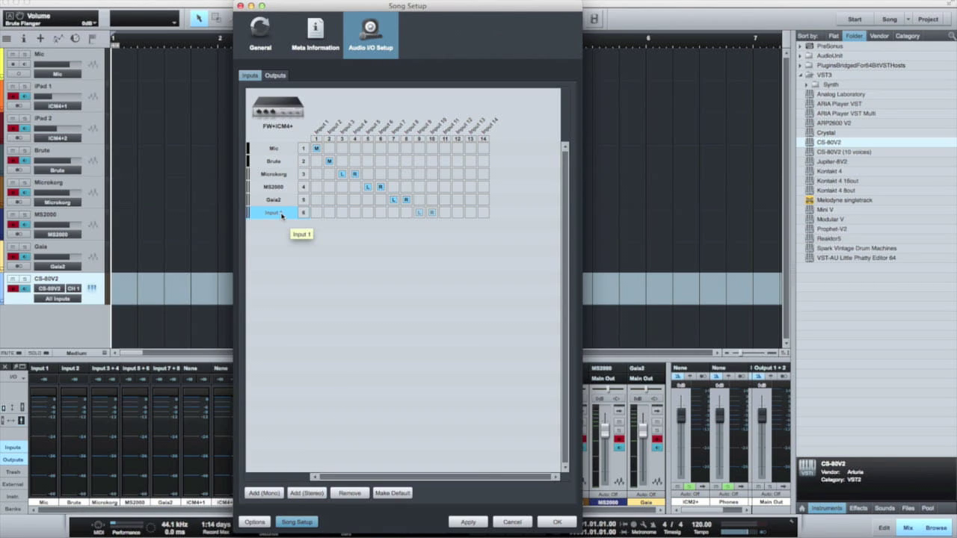
{"action": "double_click", "coordinate": [282, 216]}
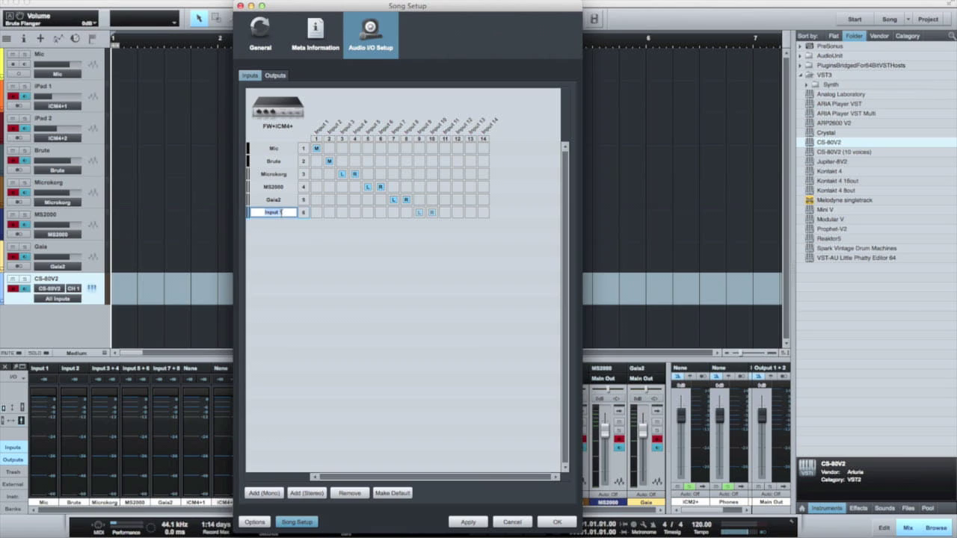
{"action": "type", "text": "ICM4+1"}
{"action": "left_click", "coordinate": [445, 213]}
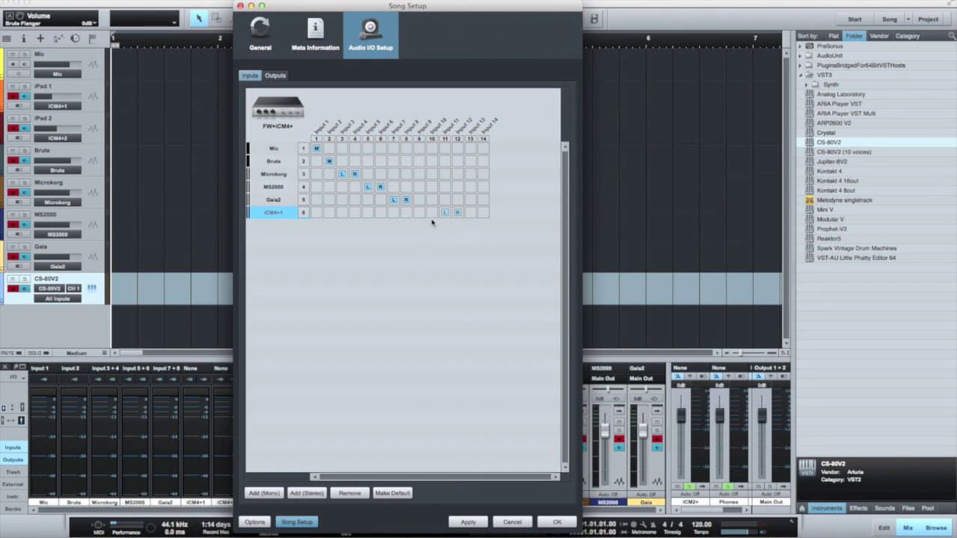
- Add a second stereo input named ICM4+2 on 13–14, then apply and close Song Setup
{"action": "left_click", "coordinate": [296, 494]}
{"action": "left_click", "coordinate": [272, 226]}
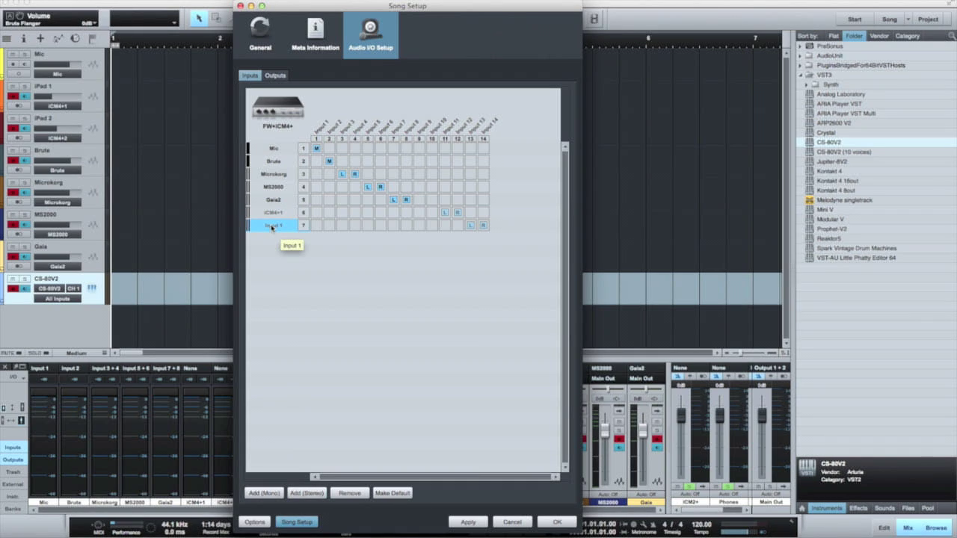
{"action": "double_click", "coordinate": [272, 226]}
{"action": "type", "text": "ICM4+"}
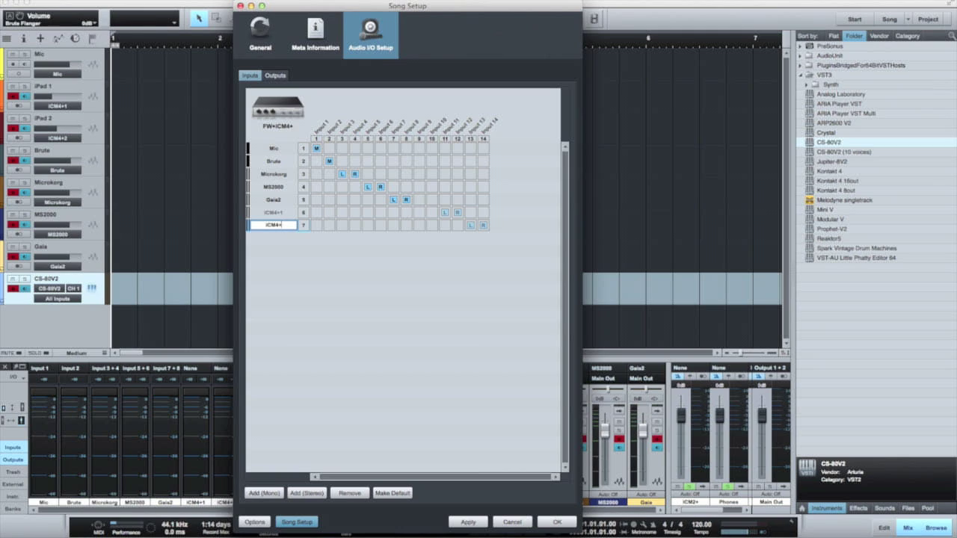
{"action": "type", "text": "2"}
{"action": "key", "text": "Return"}
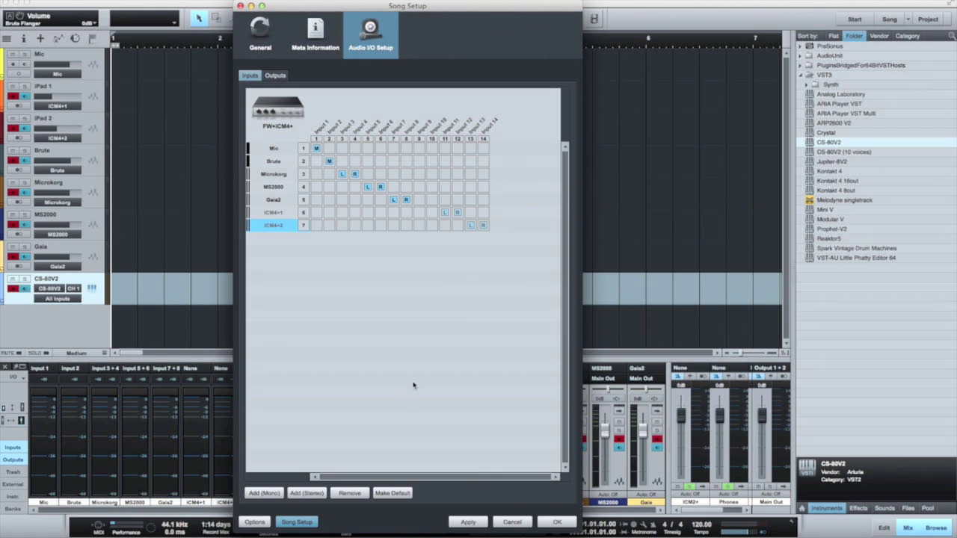
{"action": "left_click", "coordinate": [468, 523]}
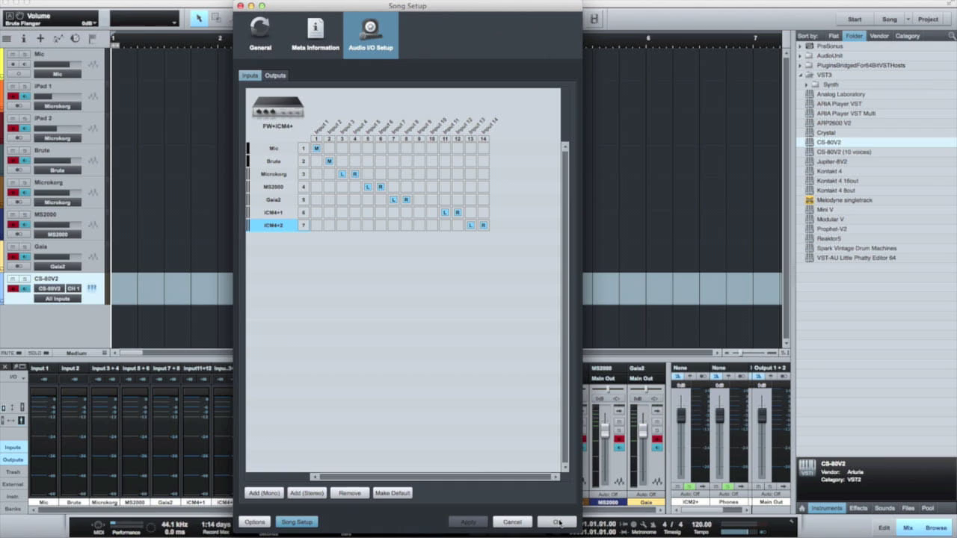
{"action": "left_click", "coordinate": [558, 522]}
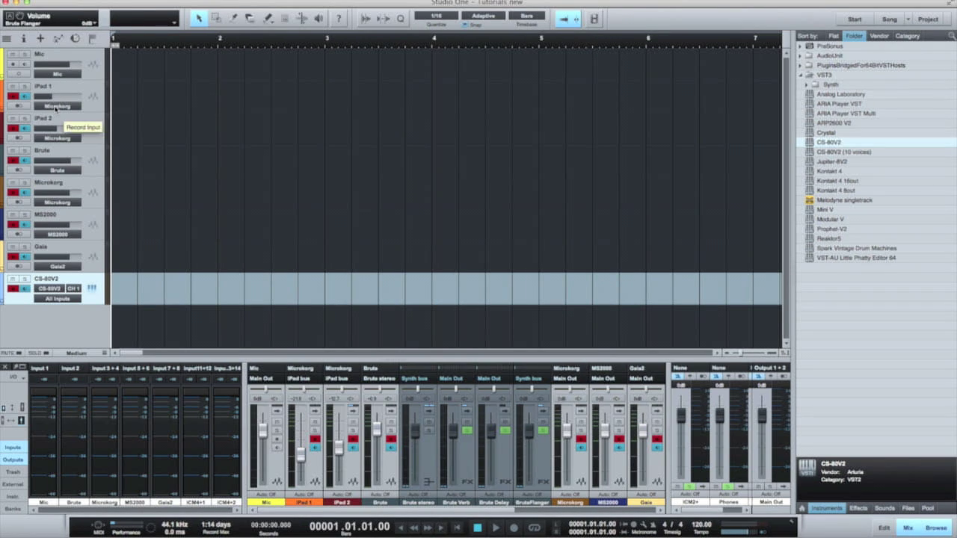
- Set the iPad 1 track's input to ICM4+1 and the iPad 2 track's input to ICM4+2
{"action": "left_click", "coordinate": [56, 107]}
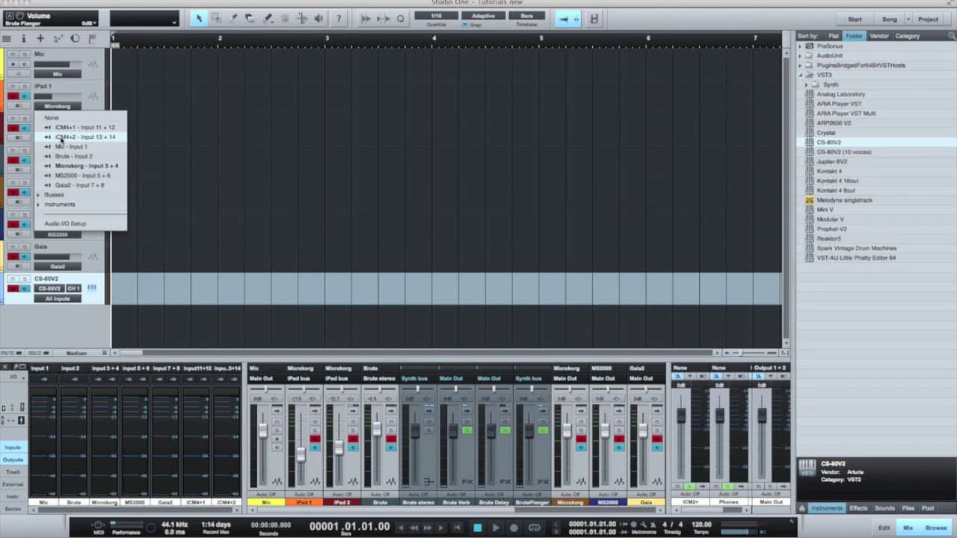
{"action": "left_click", "coordinate": [63, 128]}
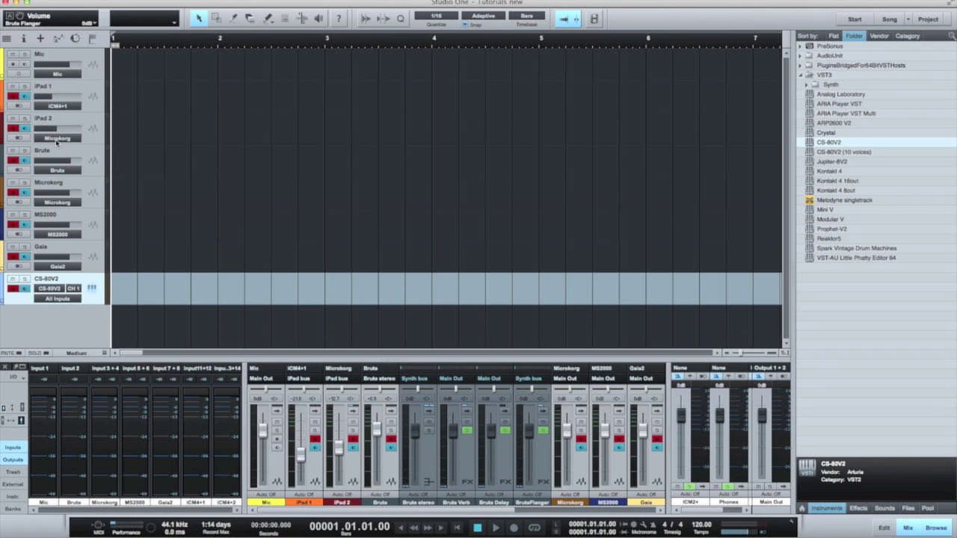
{"action": "left_click", "coordinate": [57, 139]}
{"action": "left_click", "coordinate": [62, 169]}
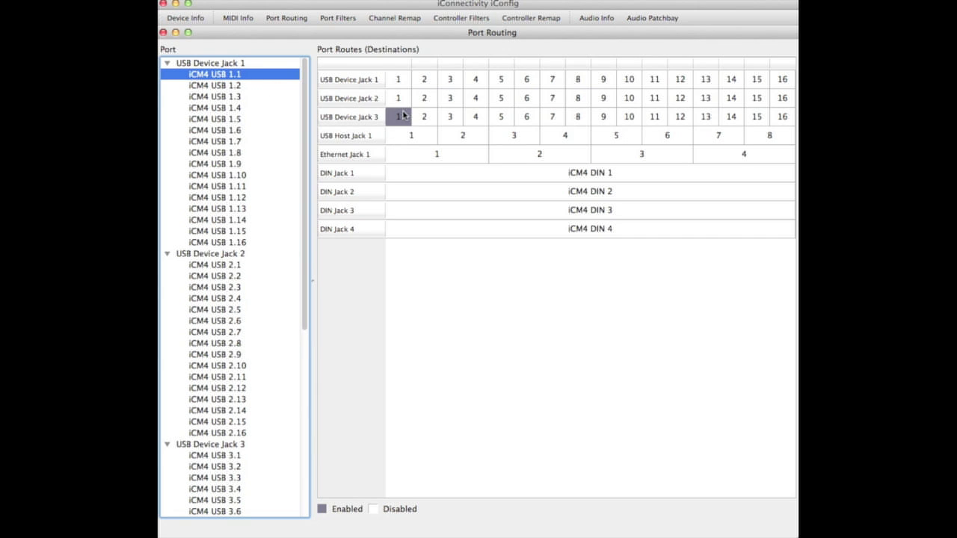
- Review the Port Routing destinations of iCM4 USB 2.1, 3.1 and 3.2
{"action": "left_click", "coordinate": [219, 267]}
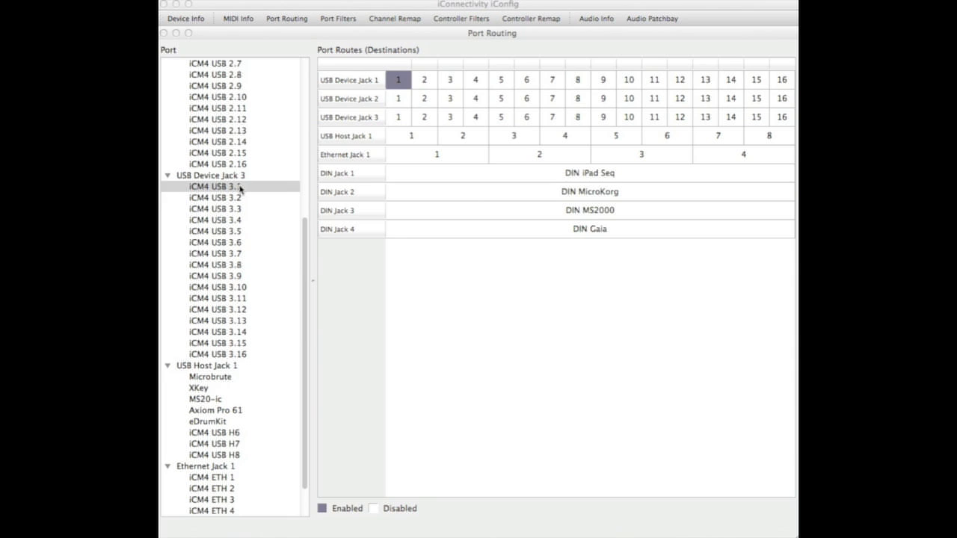
{"action": "left_click", "coordinate": [239, 189]}
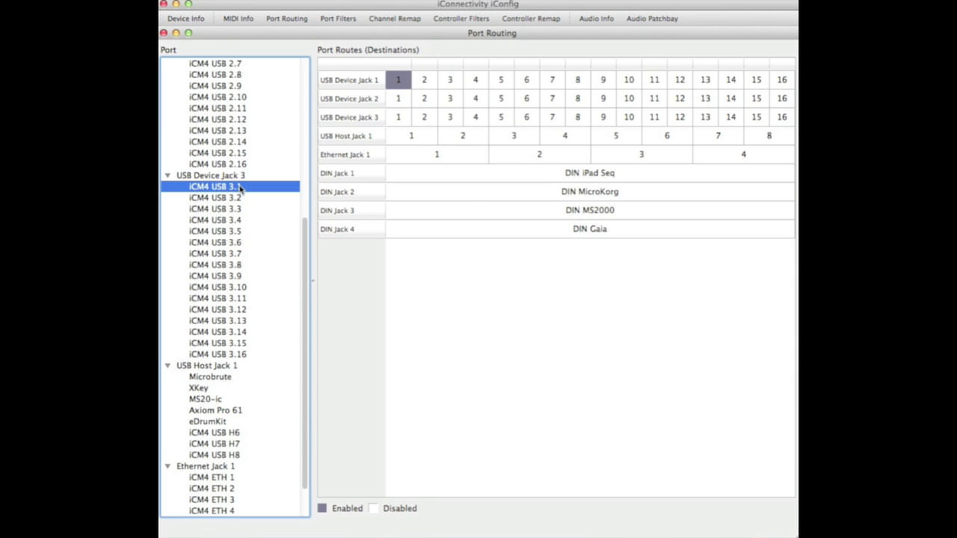
{"action": "key", "text": "Down"}
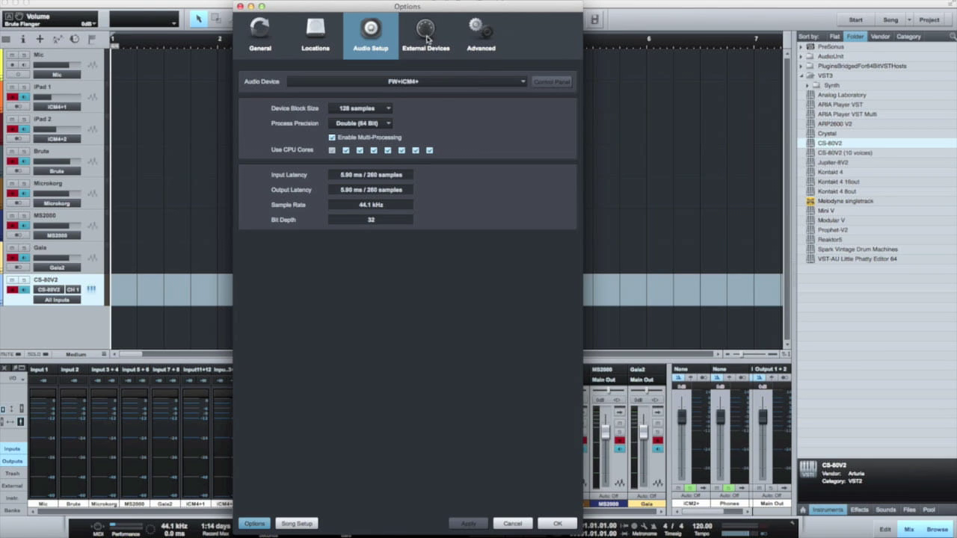
- Add a New Keyboard external device named iPad1 receiving MIDI from iCM4 USB 3.1
{"action": "left_click", "coordinate": [426, 36]}
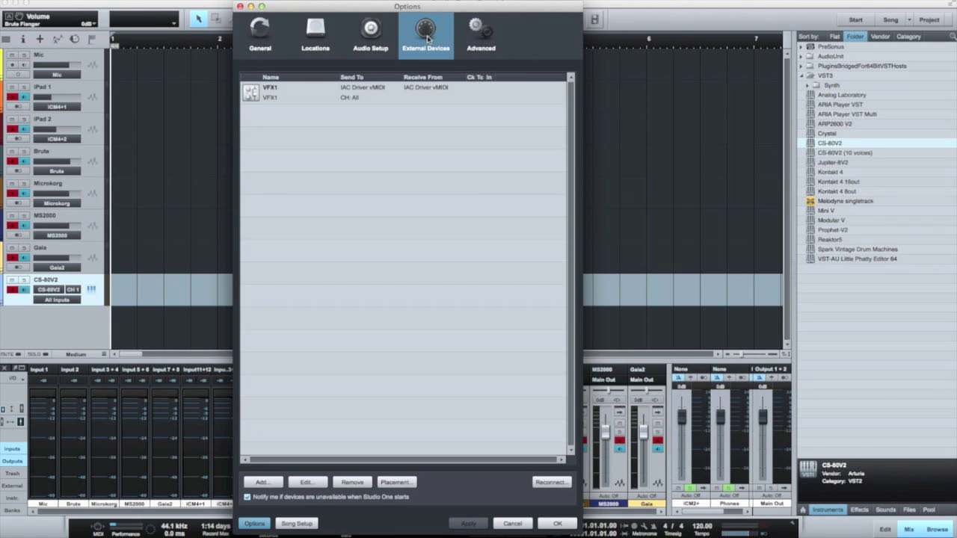
{"action": "left_click", "coordinate": [263, 482]}
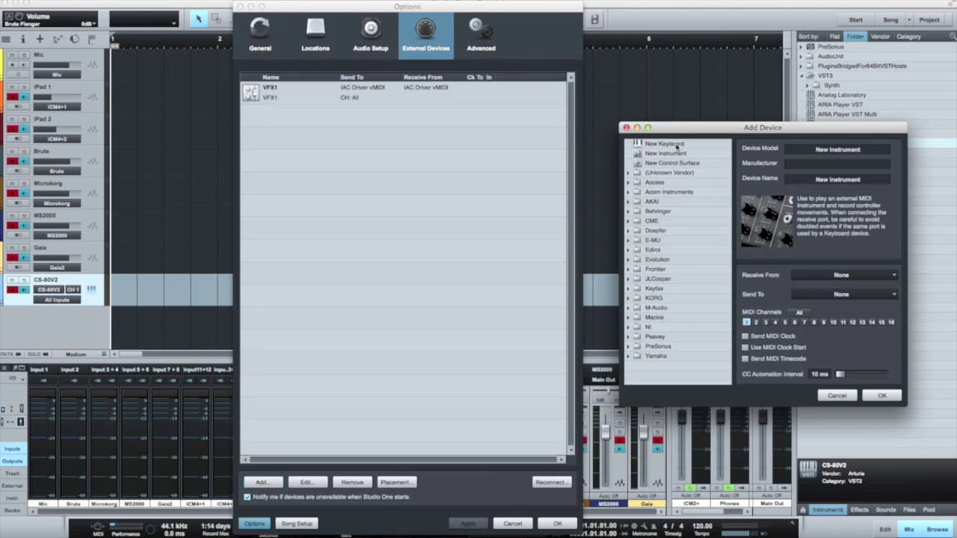
{"action": "left_click", "coordinate": [676, 146]}
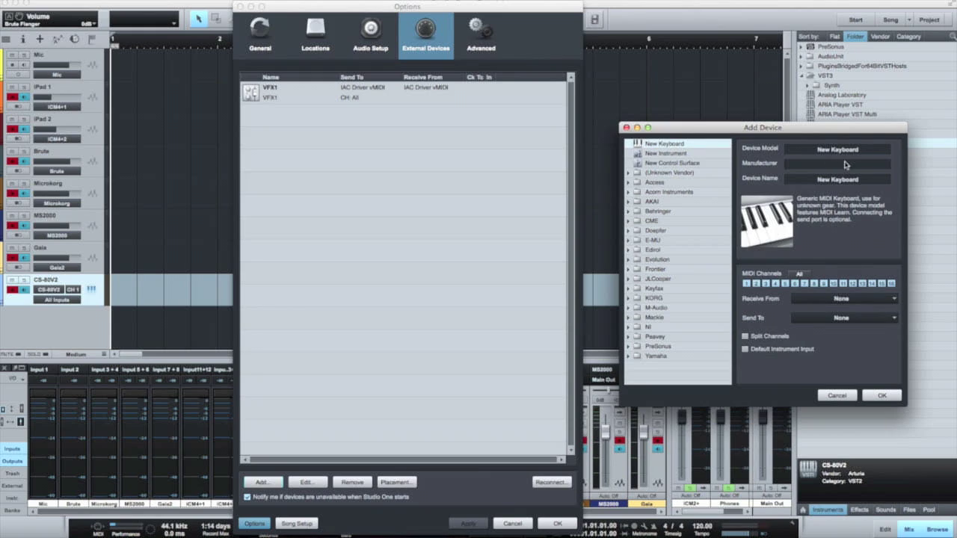
{"action": "left_click", "coordinate": [861, 179]}
{"action": "type", "text": "iPad1"}
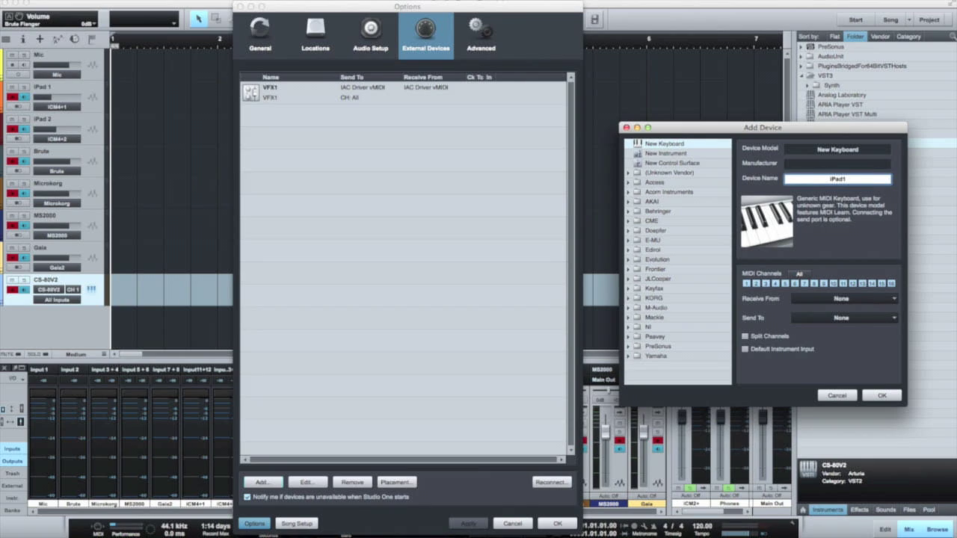
{"action": "left_click", "coordinate": [894, 299]}
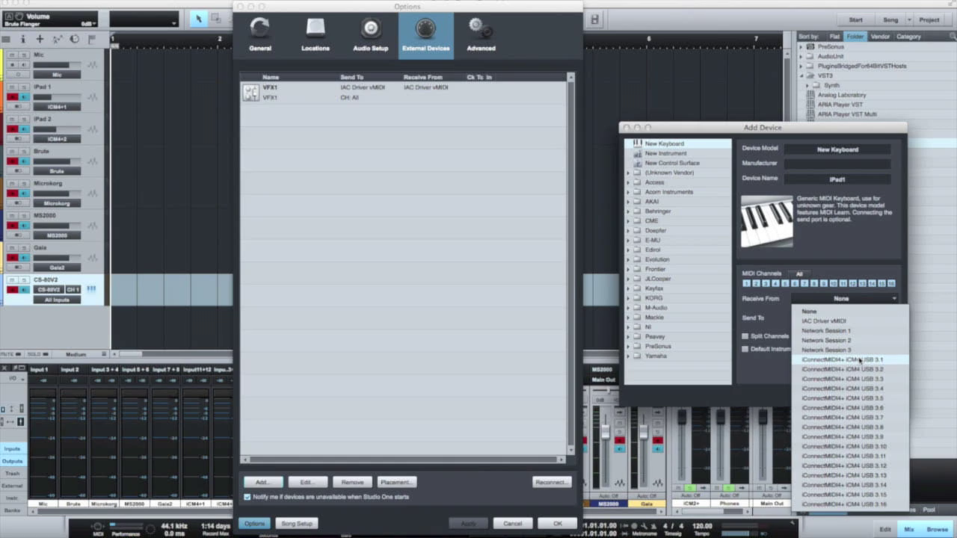
{"action": "left_click", "coordinate": [859, 360]}
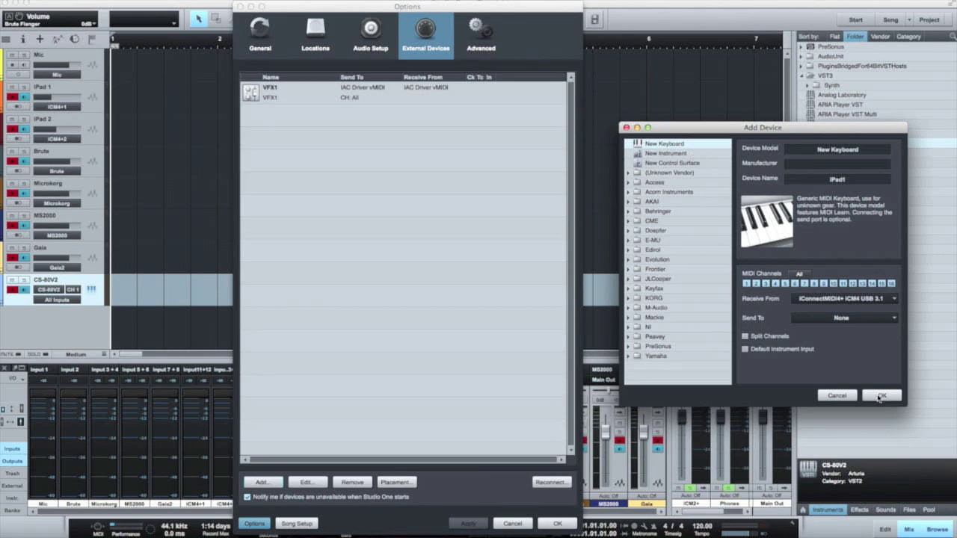
{"action": "left_click", "coordinate": [880, 396]}
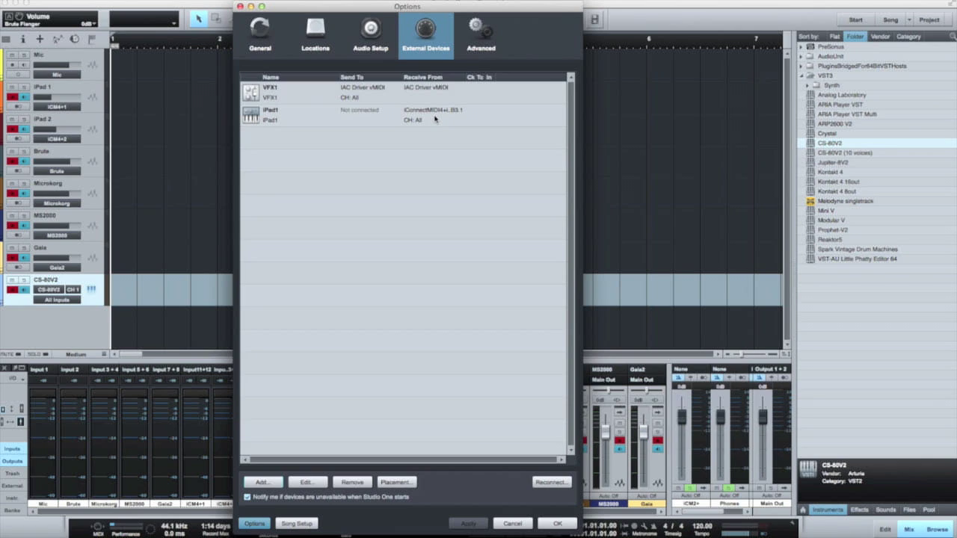
- Add a New Keyboard device named iPad2 receiving MIDI from iCM4 USB 3.2
{"action": "left_click", "coordinate": [263, 482]}
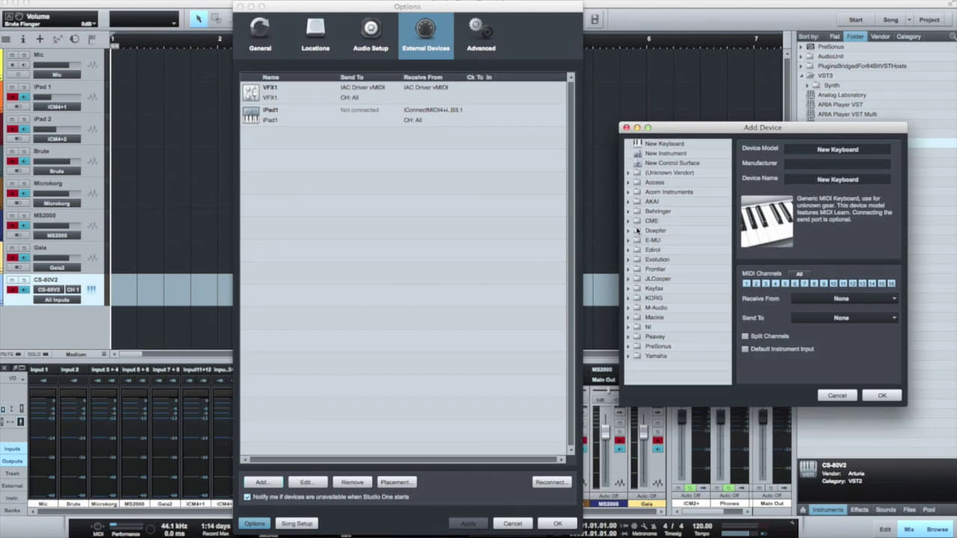
{"action": "left_click", "coordinate": [676, 144]}
{"action": "left_click", "coordinate": [866, 182]}
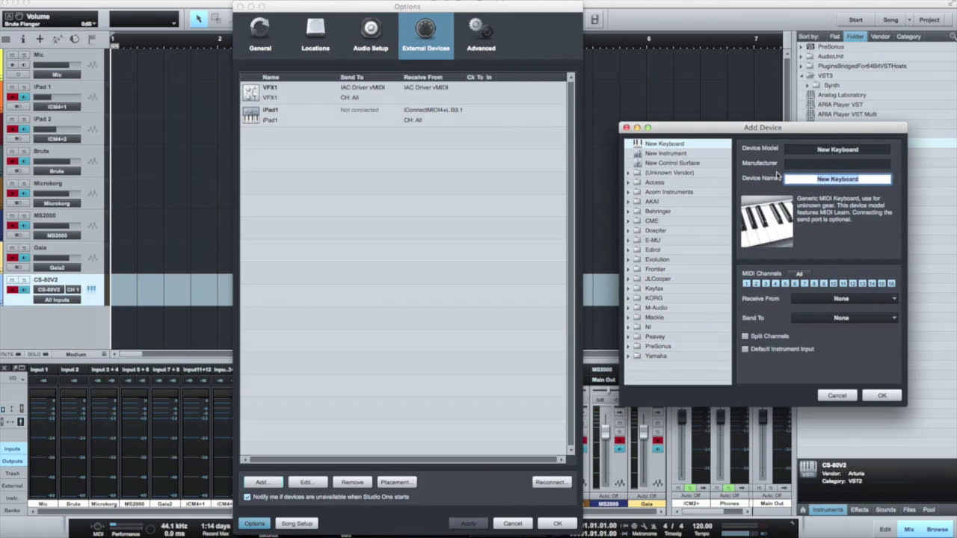
{"action": "type", "text": "iPad2"}
{"action": "left_click", "coordinate": [892, 300]}
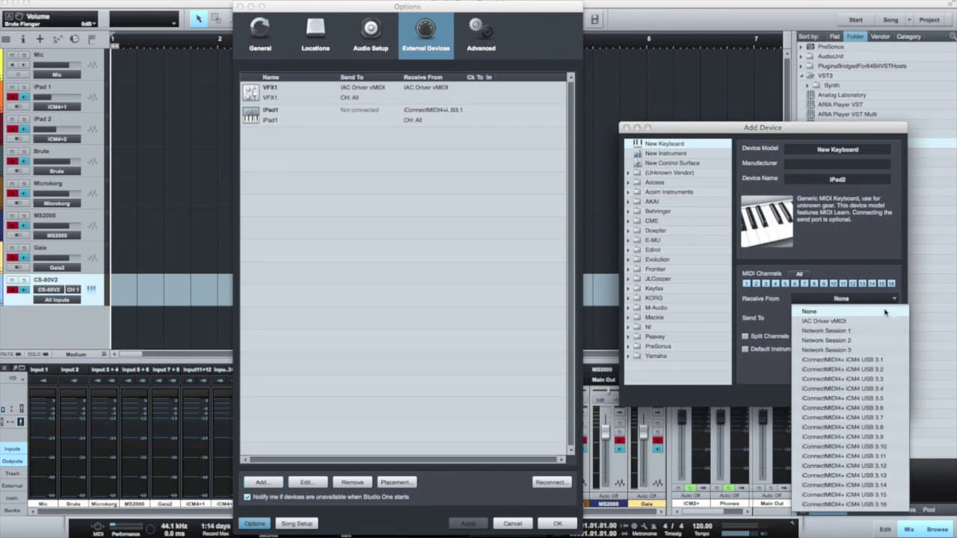
{"action": "left_click", "coordinate": [872, 369]}
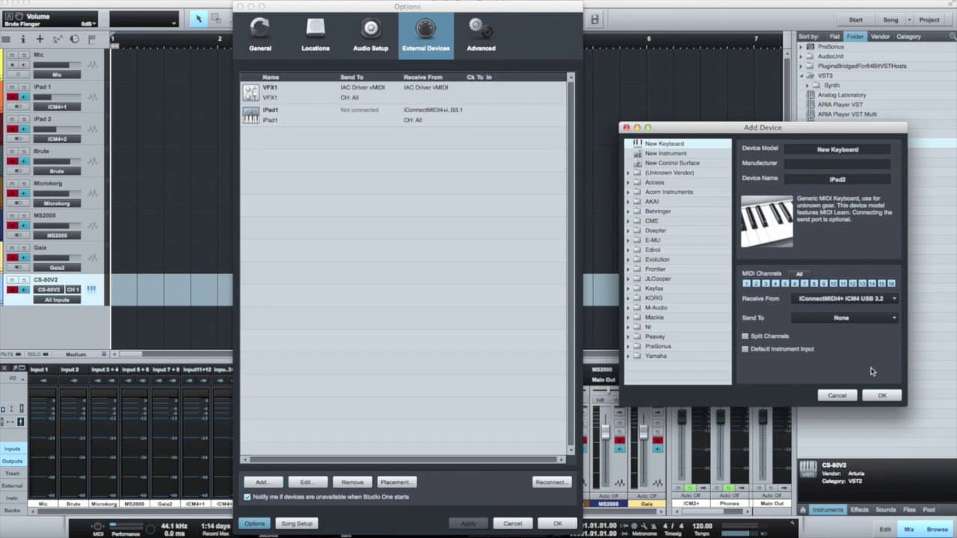
{"action": "left_click", "coordinate": [880, 396]}
{"action": "left_click", "coordinate": [880, 396]}
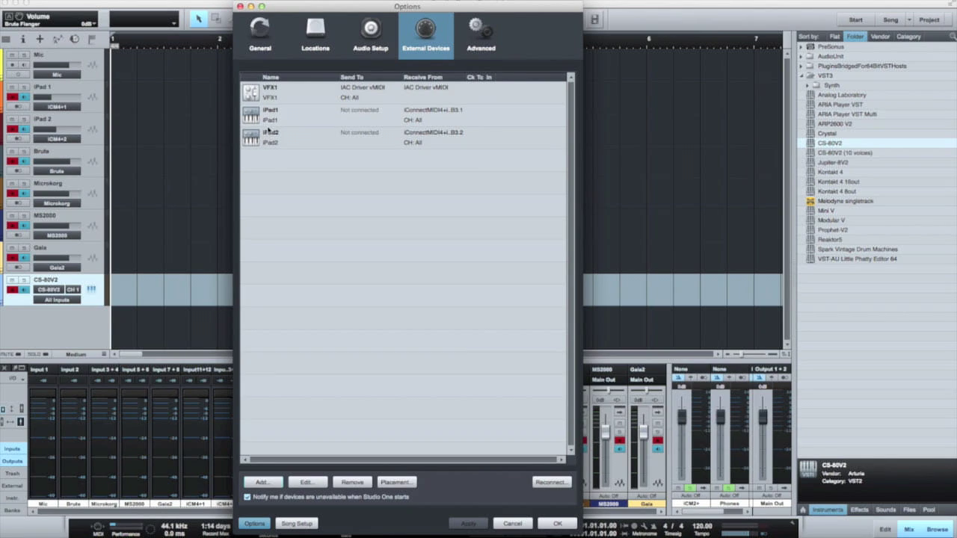
- Add 'iPad1 Instrument' sending all channels to iCM4 USB 3.1, with MIDI clock and clock start
{"action": "left_click", "coordinate": [270, 482]}
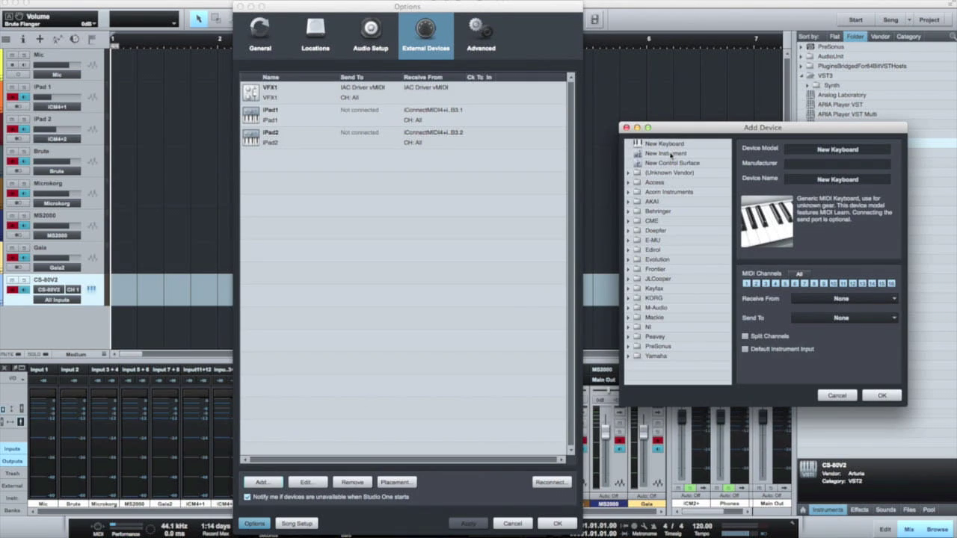
{"action": "left_click", "coordinate": [671, 154]}
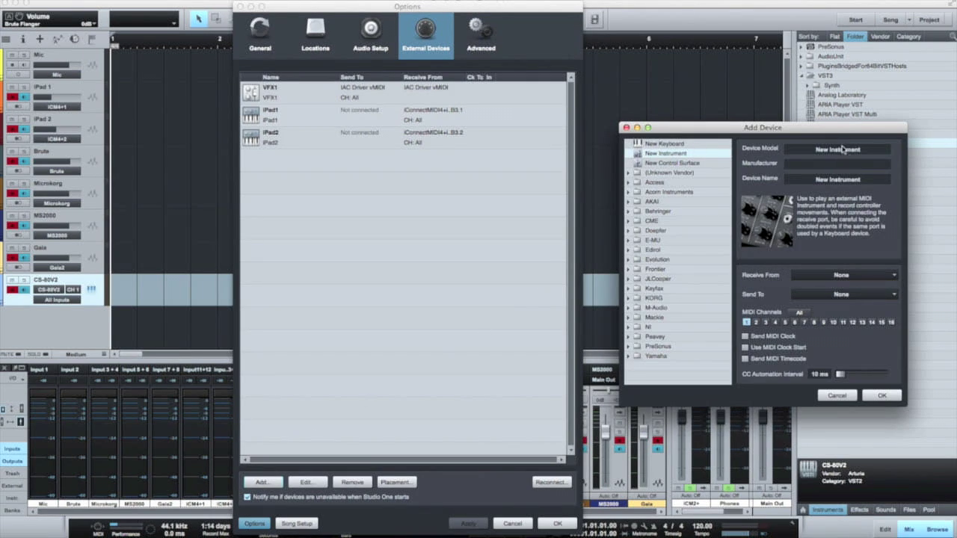
{"action": "left_click", "coordinate": [863, 178]}
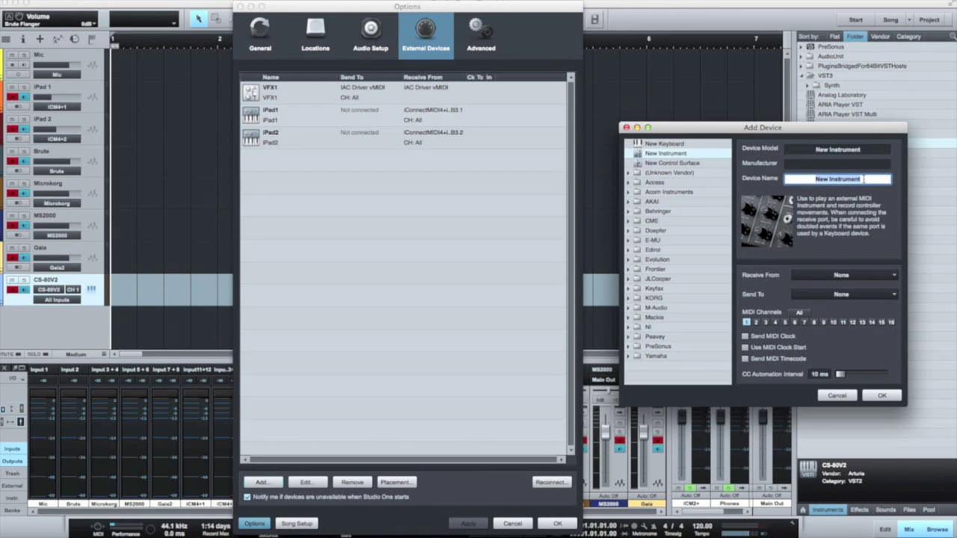
{"action": "type", "text": "iPad1 Instrument"}
{"action": "left_click", "coordinate": [894, 297]}
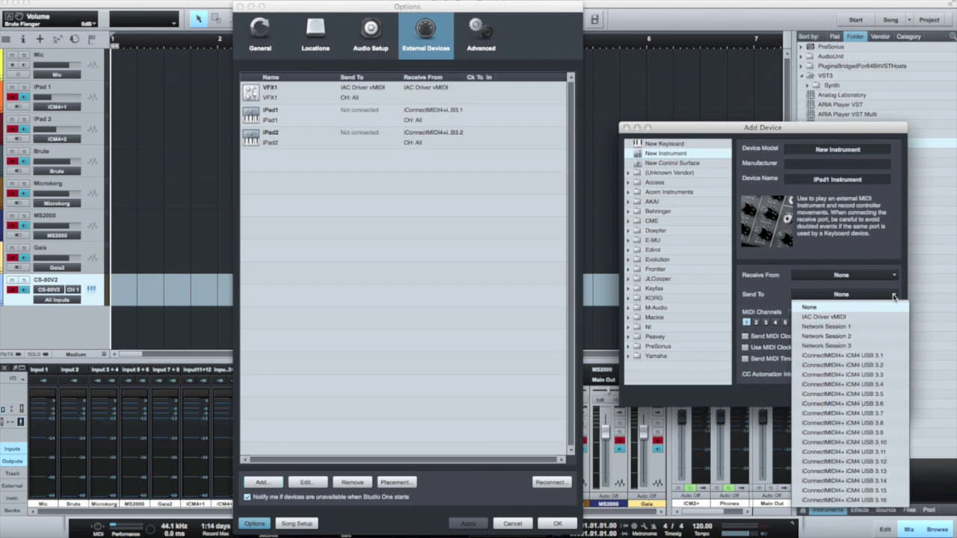
{"action": "left_click", "coordinate": [880, 357]}
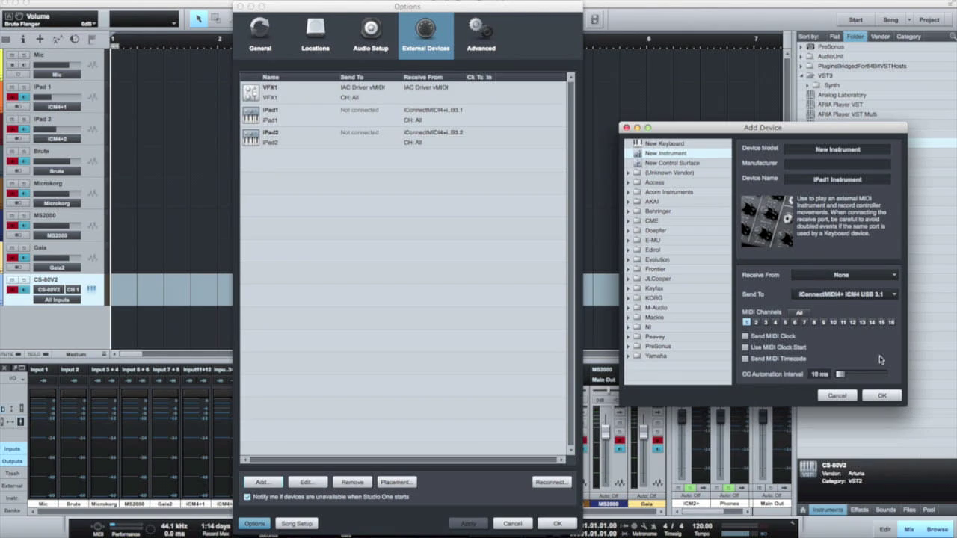
{"action": "left_click", "coordinate": [798, 314]}
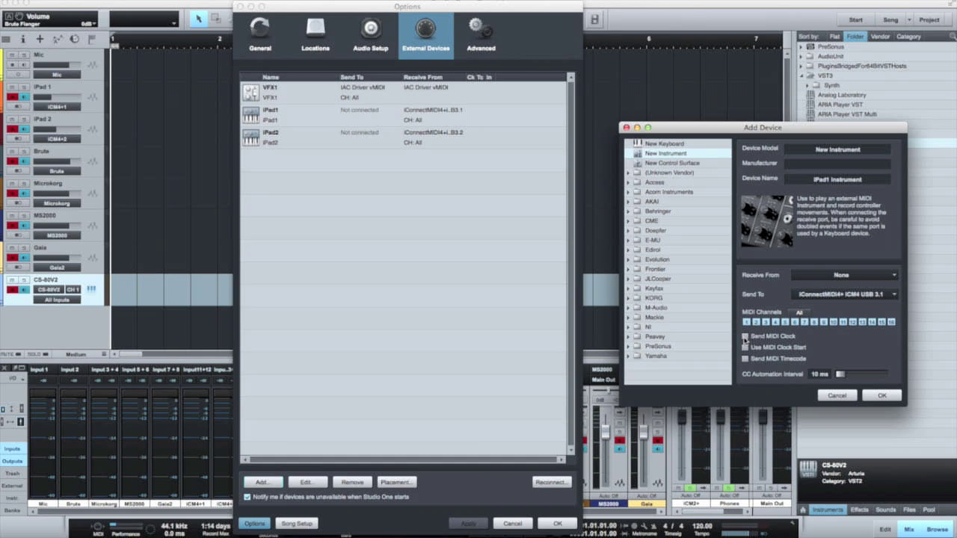
{"action": "left_click", "coordinate": [745, 337]}
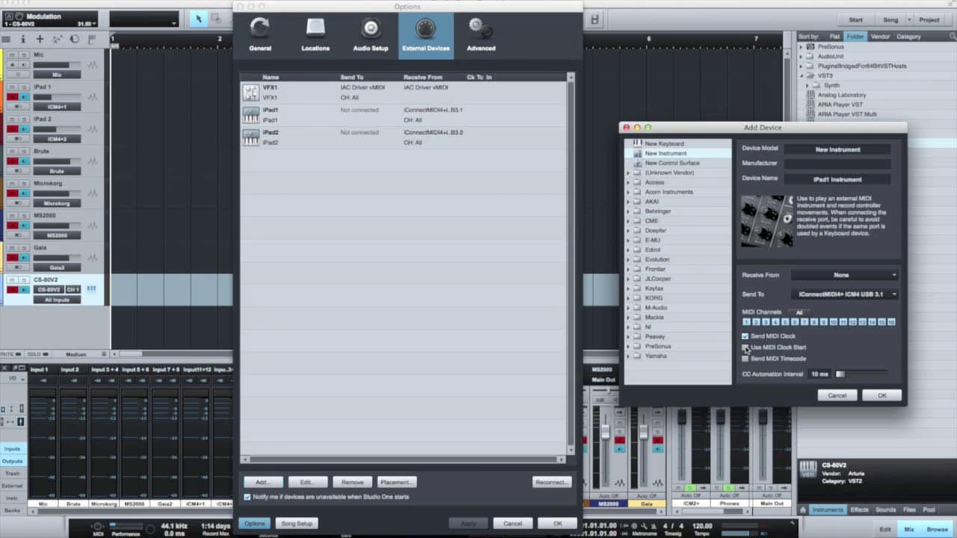
{"action": "left_click", "coordinate": [745, 348]}
{"action": "left_click", "coordinate": [886, 395]}
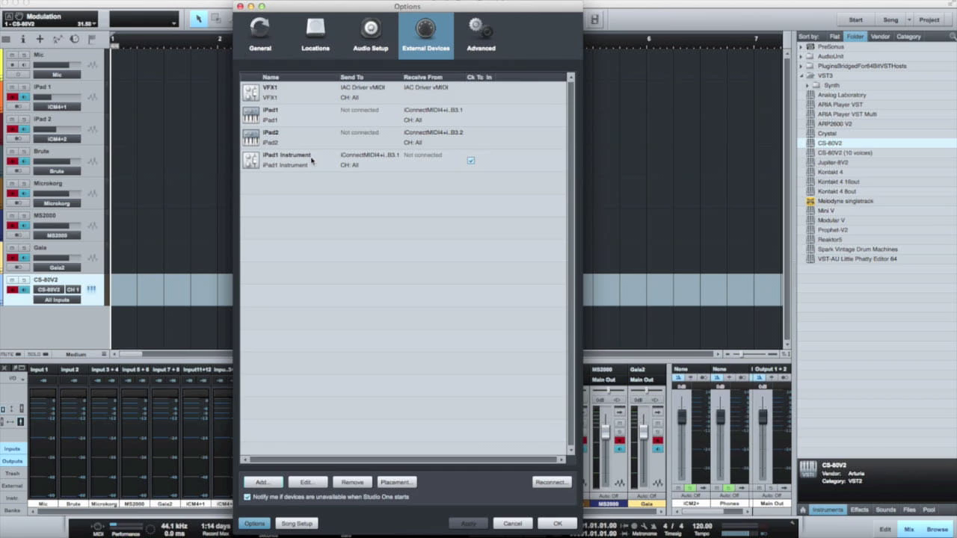
- Add an 'iPad2 Instrument' device sending on all channels to iCM4 USB 3.2, with MIDI clock and clock start
{"action": "left_click", "coordinate": [263, 485]}
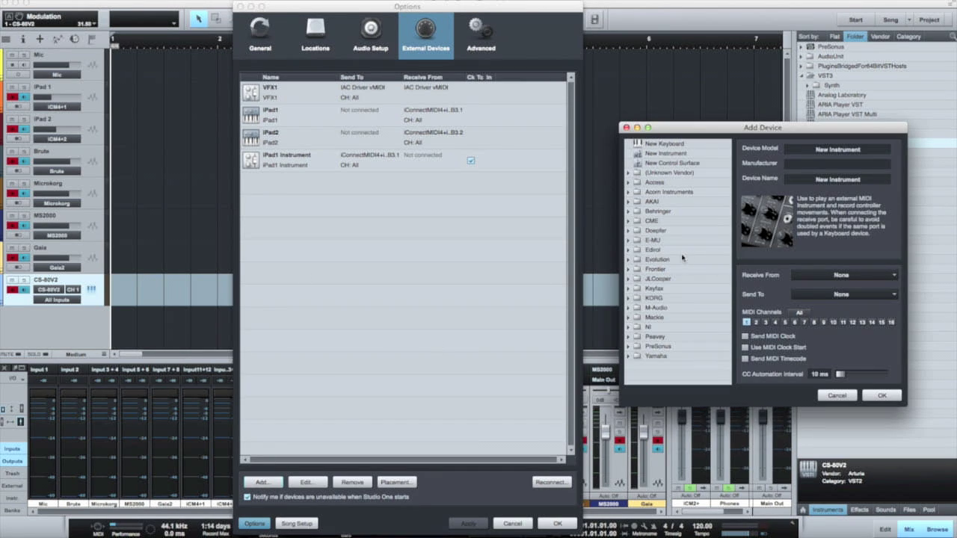
{"action": "left_click", "coordinate": [671, 155]}
{"action": "left_click", "coordinate": [805, 179]}
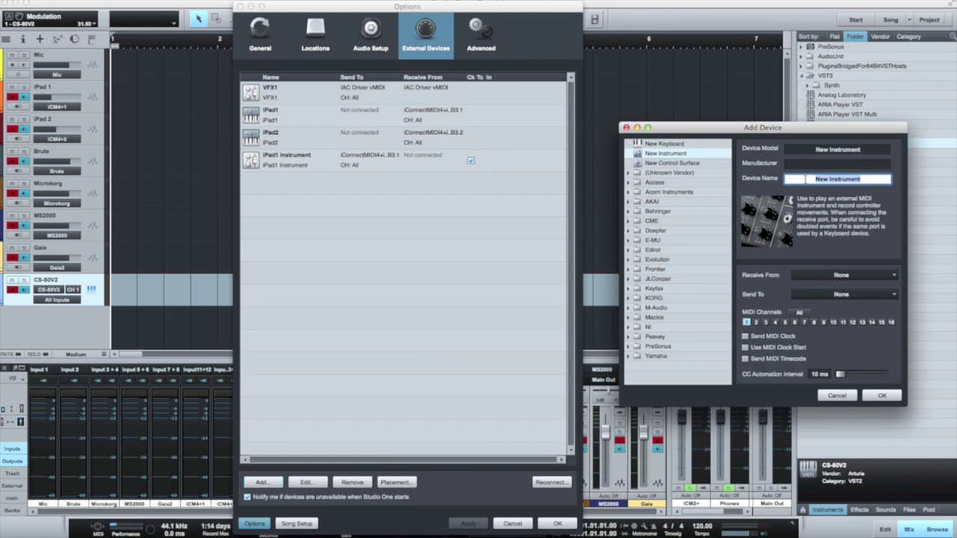
{"action": "type", "text": "iPad2 Instrument"}
{"action": "left_click", "coordinate": [895, 296]}
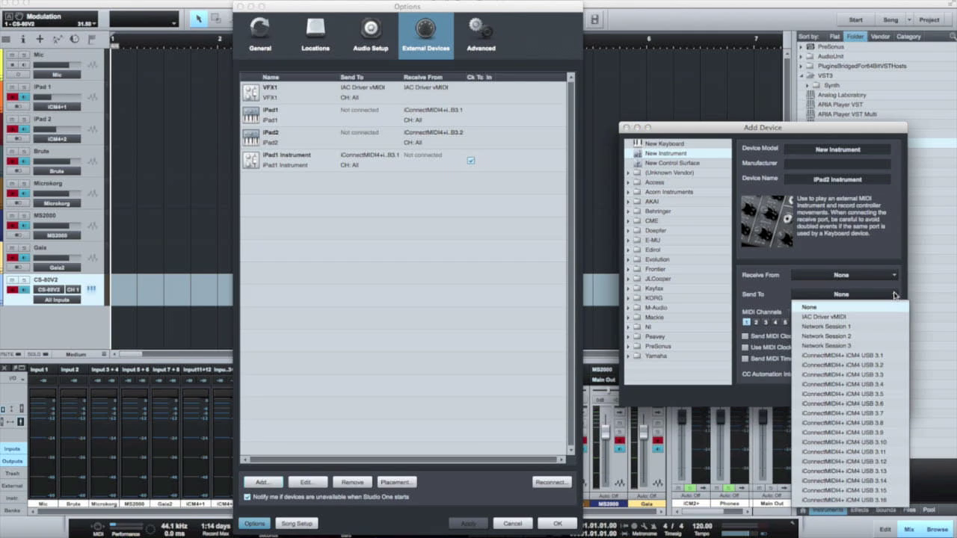
{"action": "left_click", "coordinate": [881, 366]}
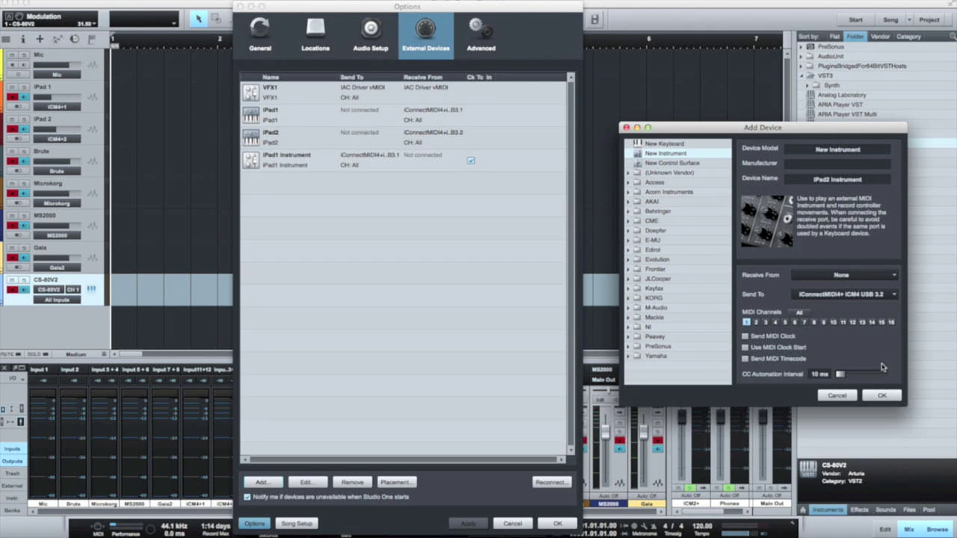
{"action": "left_click", "coordinate": [799, 314]}
{"action": "left_click", "coordinate": [745, 336]}
{"action": "left_click", "coordinate": [745, 347]}
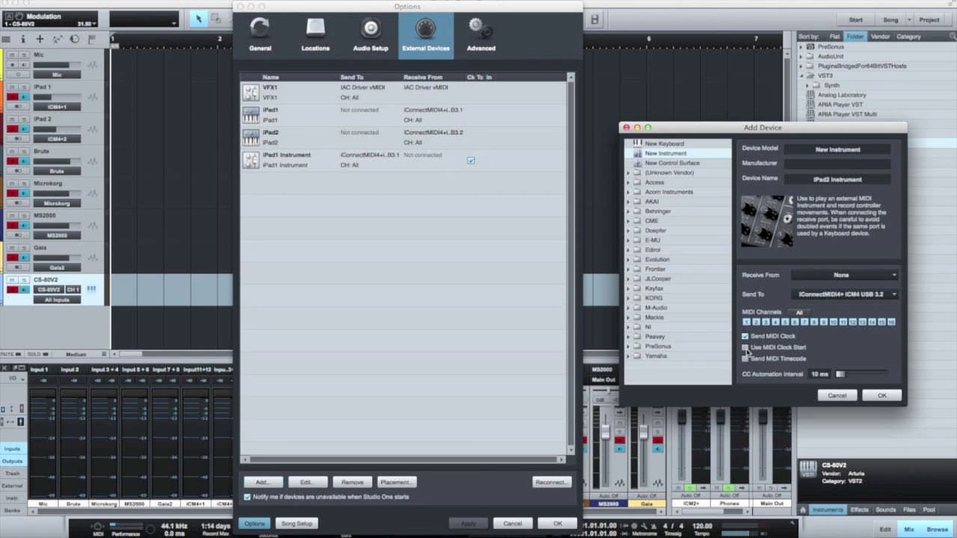
{"action": "left_click", "coordinate": [877, 396]}
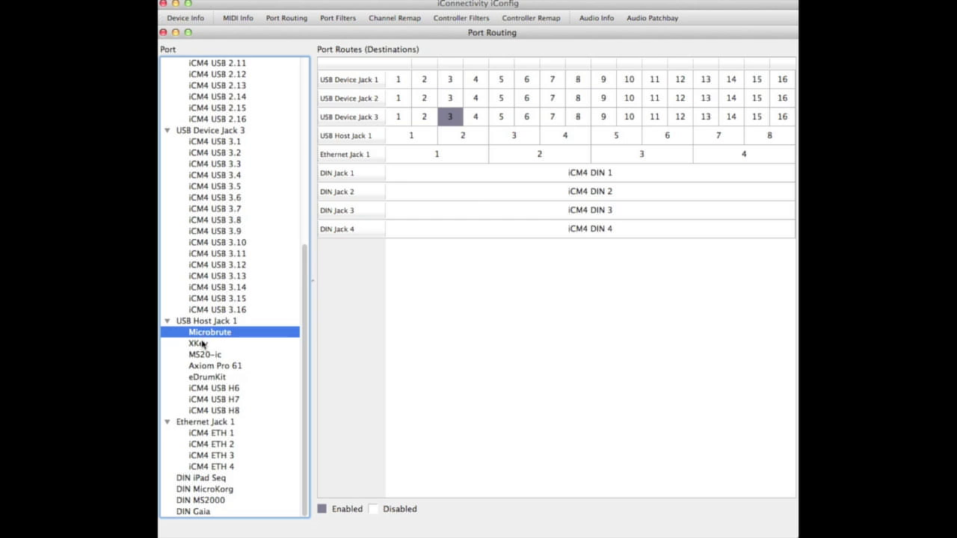
{"action": "left_click", "coordinate": [200, 343]}
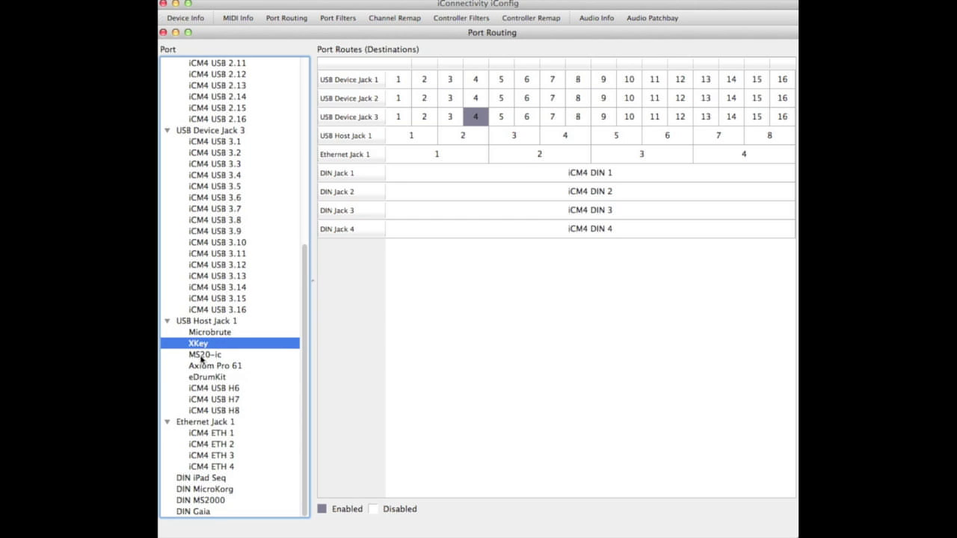
{"action": "left_click", "coordinate": [201, 356]}
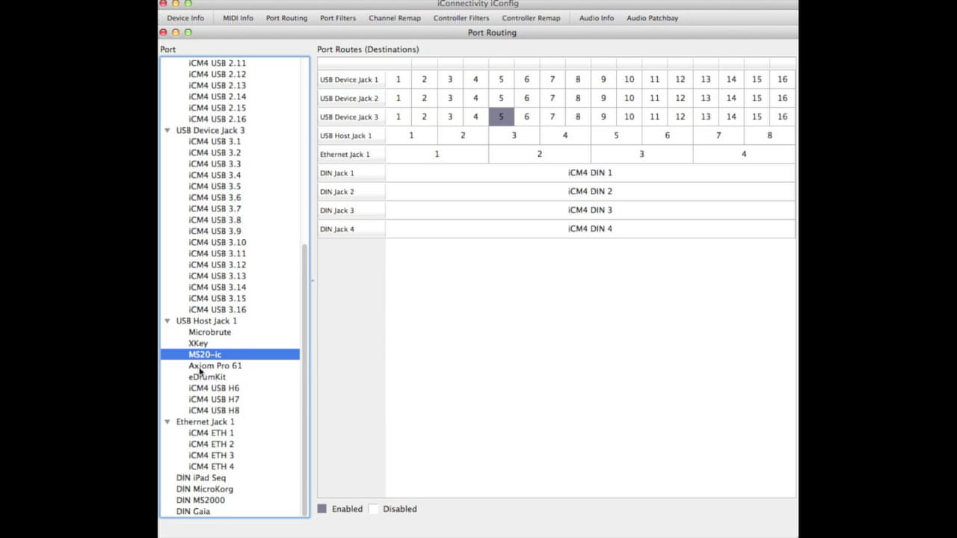
{"action": "left_click", "coordinate": [200, 368]}
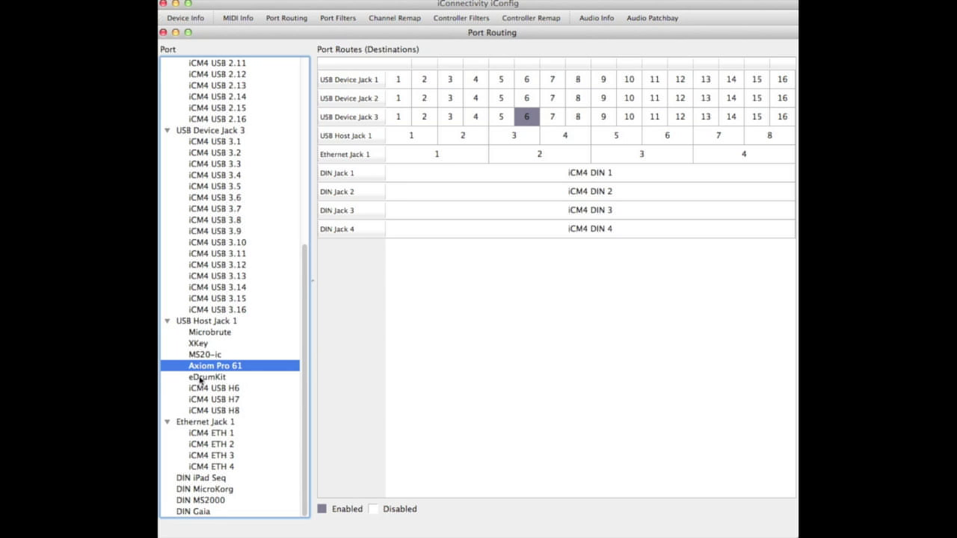
{"action": "left_click", "coordinate": [200, 379]}
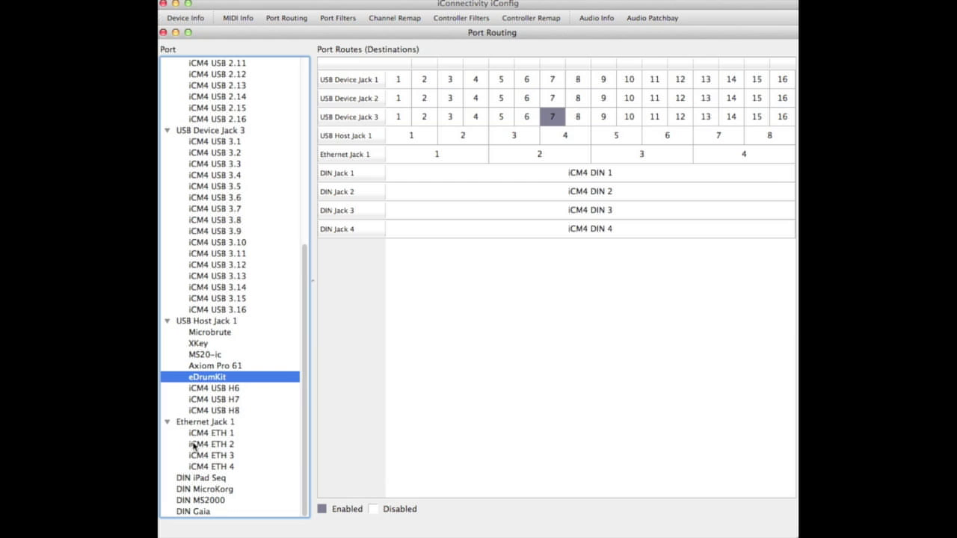
{"action": "left_click", "coordinate": [200, 479]}
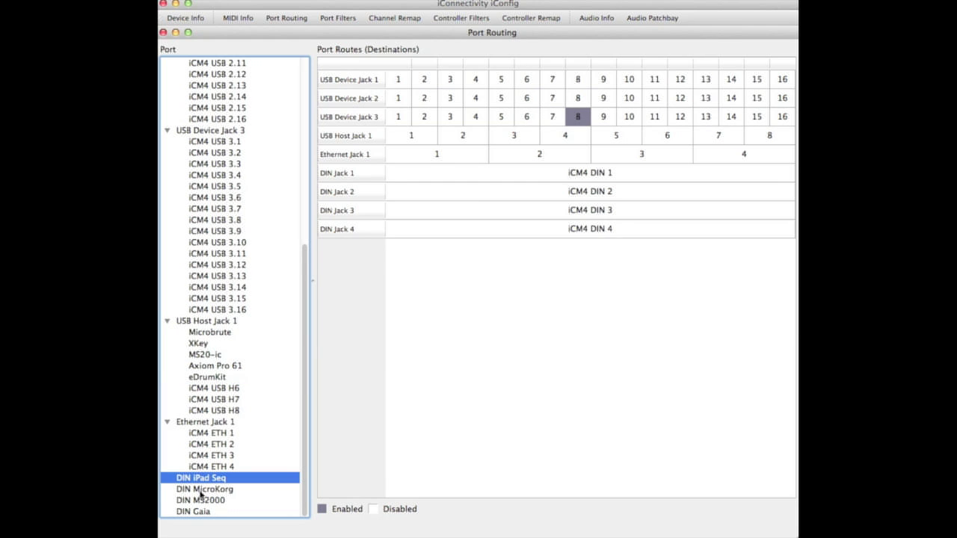
{"action": "left_click", "coordinate": [202, 489]}
{"action": "left_click", "coordinate": [200, 500]}
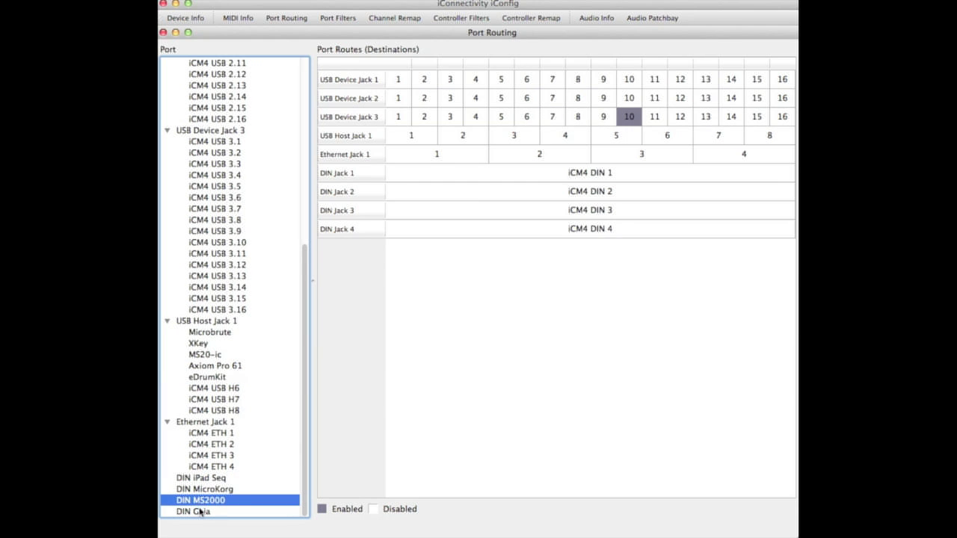
{"action": "left_click", "coordinate": [201, 512]}
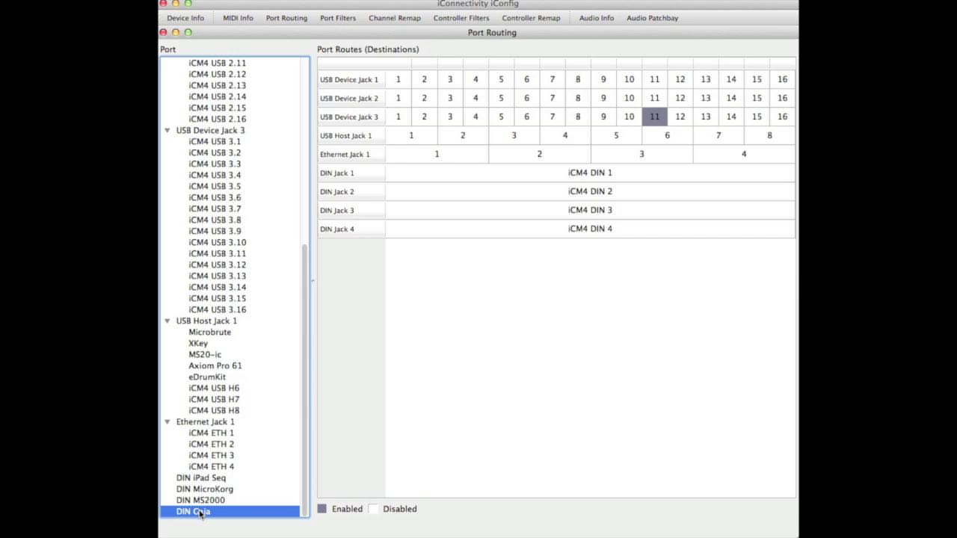
{"action": "scroll", "coordinate": [240, 190], "scroll_direction": "up", "scroll_amount": 2}
{"action": "left_click", "coordinate": [240, 189]}
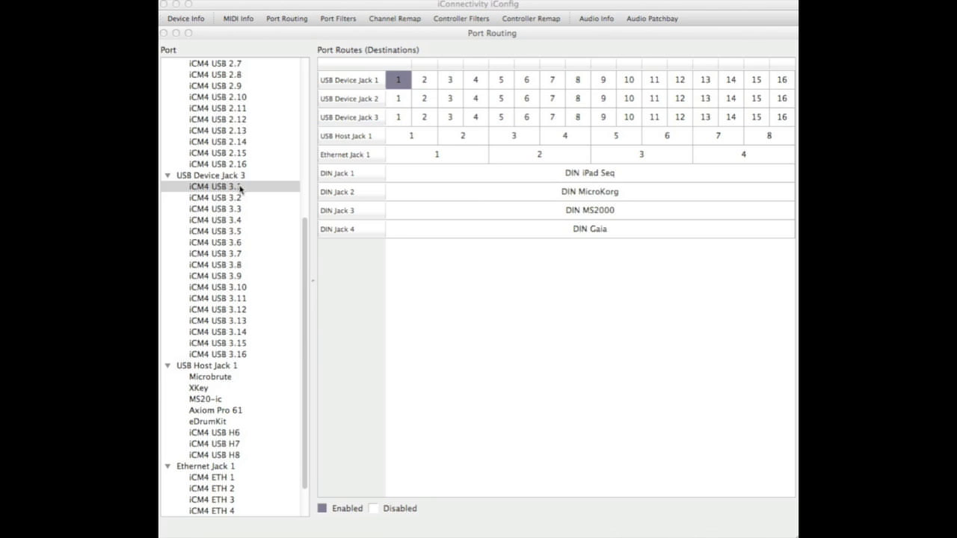
{"action": "left_click", "coordinate": [240, 189]}
{"action": "key", "text": "Down"}
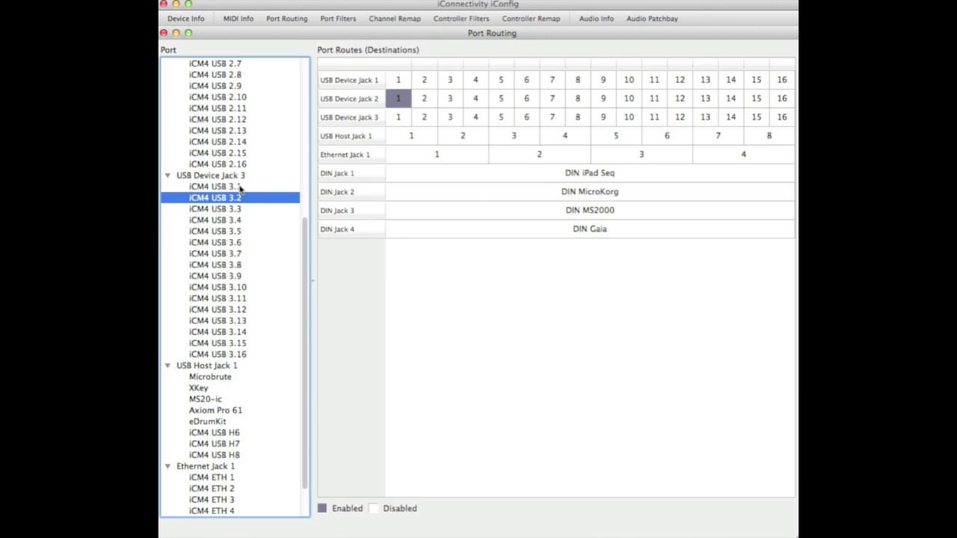
{"action": "key", "text": "Down"}
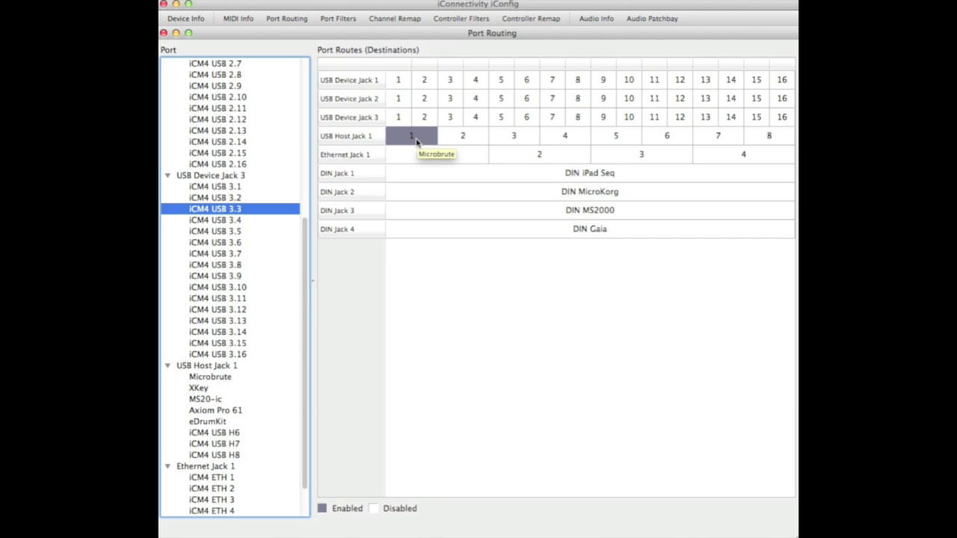
{"action": "left_click", "coordinate": [233, 221]}
{"action": "key", "text": "Down"}
{"action": "key", "text": "Down"}
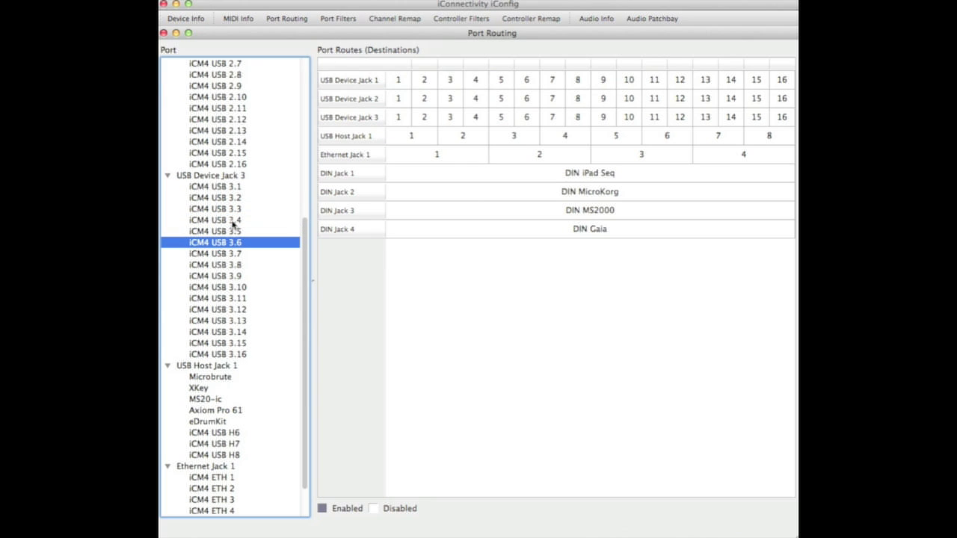
{"action": "key", "text": "Down"}
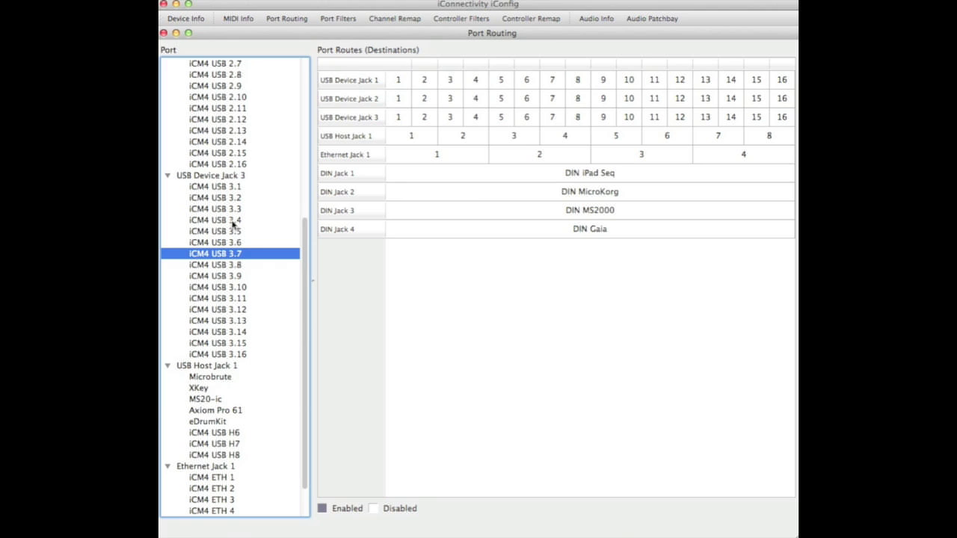
{"action": "key", "text": "Down"}
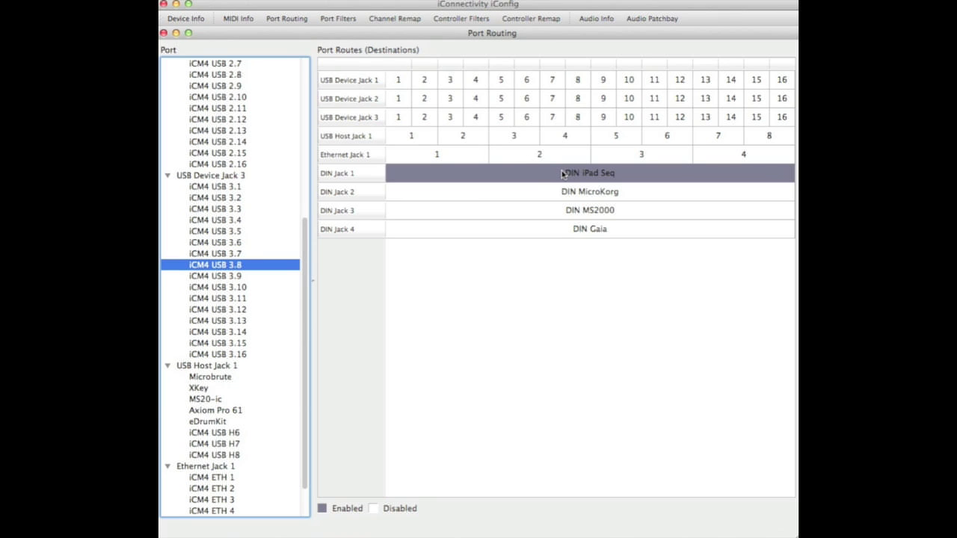
{"action": "key", "text": "Down"}
{"action": "key", "text": "Down"}
{"action": "key", "text": "Down"}
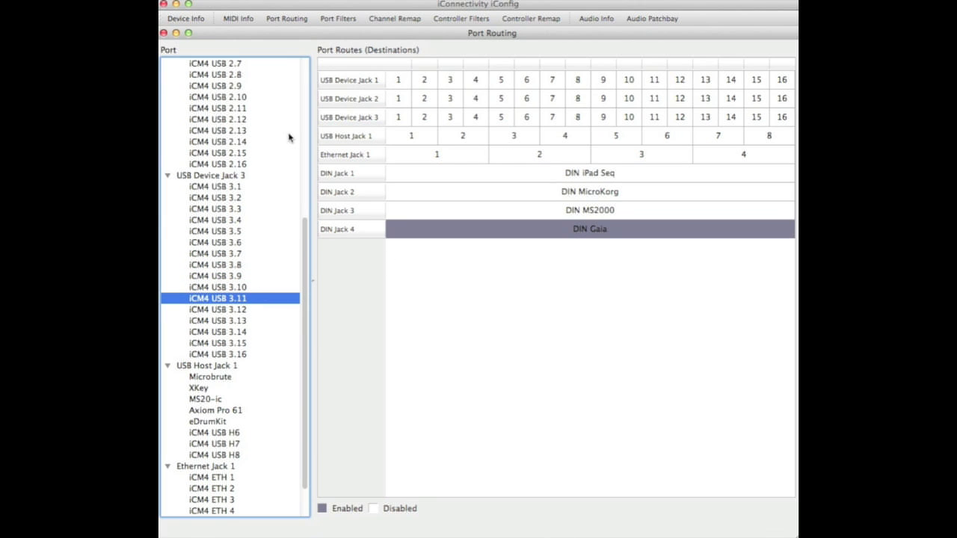
{"action": "key", "text": "Down"}
{"action": "key", "text": "Down"}
{"action": "key", "text": "Down"}
{"action": "key", "text": "Down"}
{"action": "key", "text": "Down"}
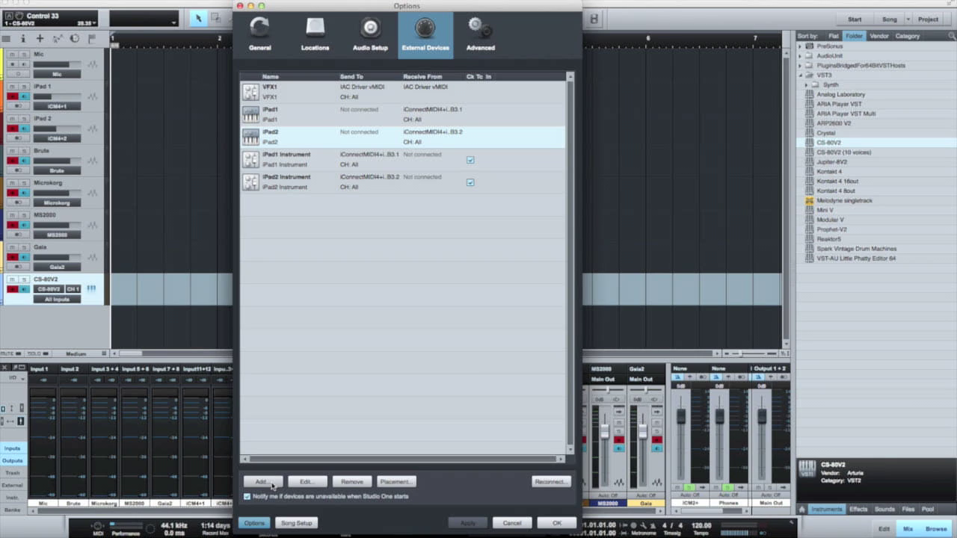
- Add a new keyboard device named 'Microbrute' that receives from iConnectMIDI4+ iCM4 USB 3.3
{"action": "left_click", "coordinate": [273, 483]}
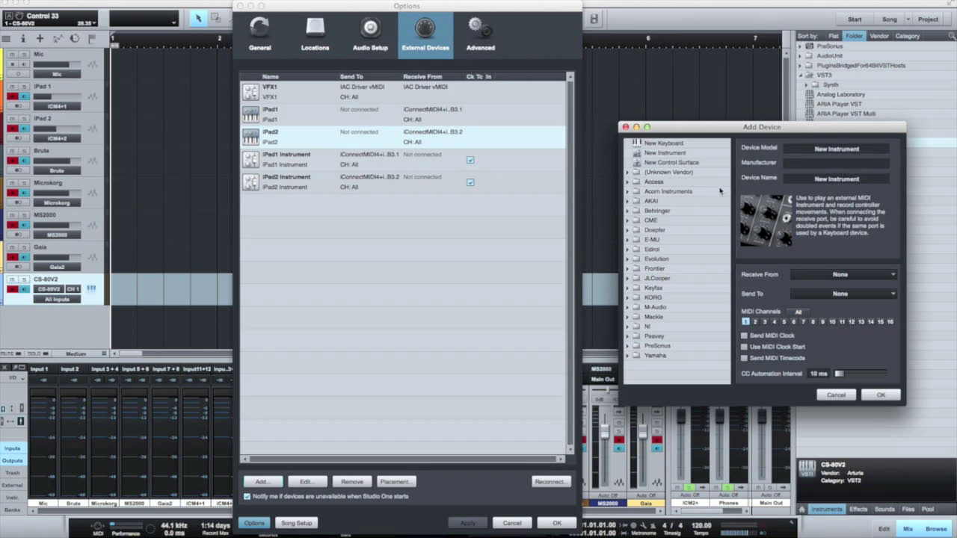
{"action": "left_click", "coordinate": [680, 144]}
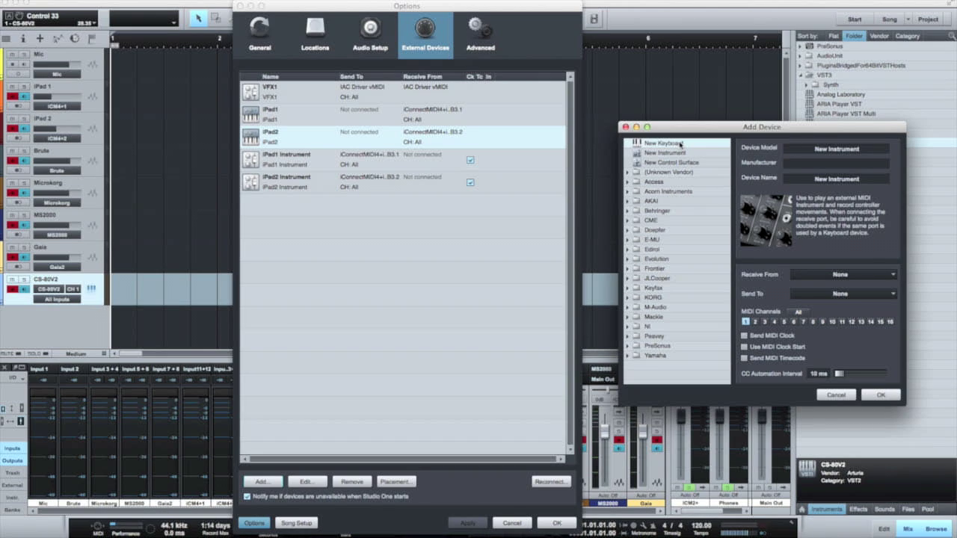
{"action": "left_click", "coordinate": [867, 180]}
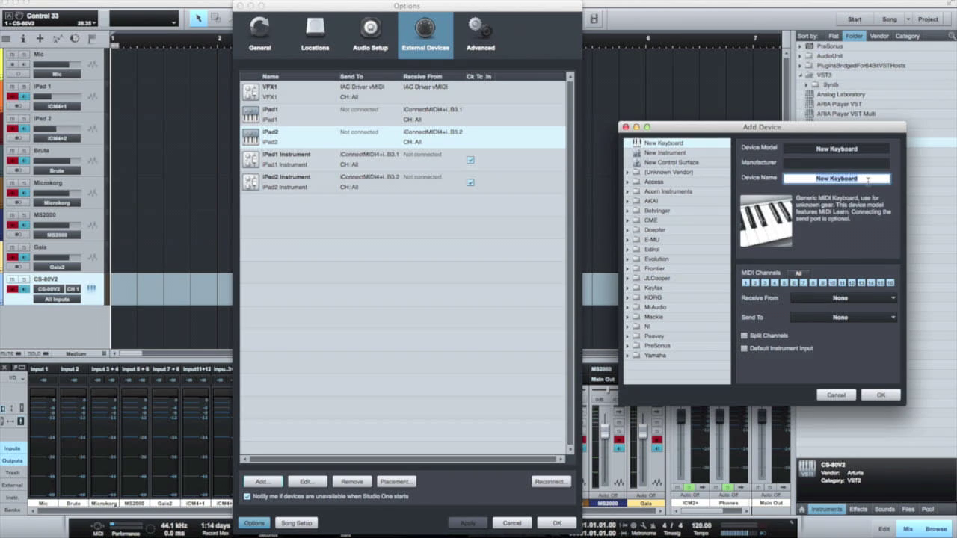
{"action": "type", "text": "Microbrute"}
{"action": "left_click", "coordinate": [895, 300]}
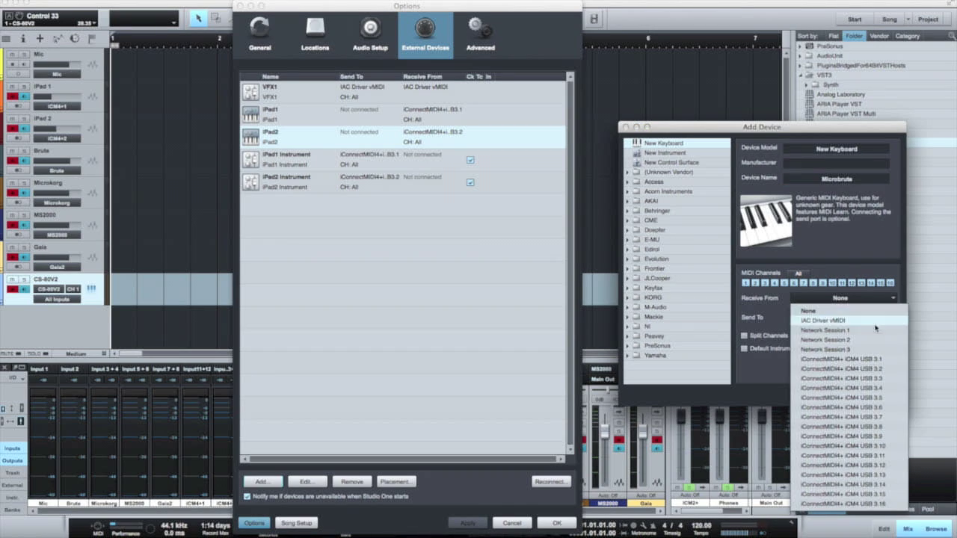
{"action": "left_click", "coordinate": [875, 379]}
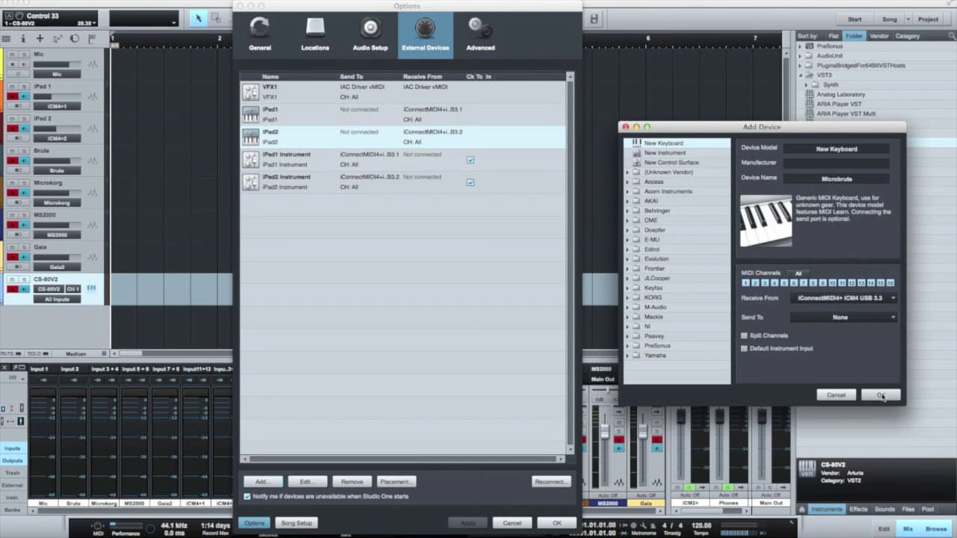
{"action": "left_click", "coordinate": [881, 396]}
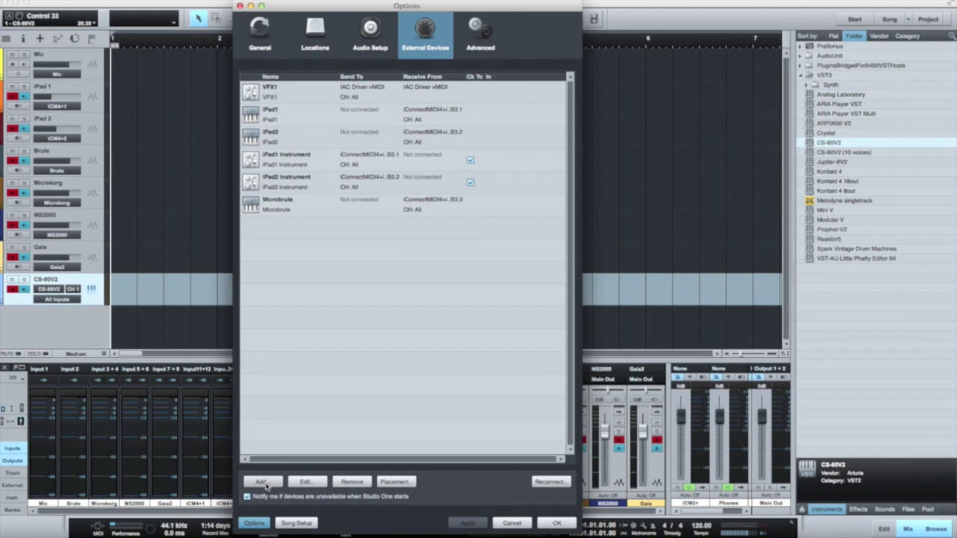
- Add a new keyboard device named 'XKey' that receives from iCM4 USB 3.4
{"action": "left_click", "coordinate": [266, 484]}
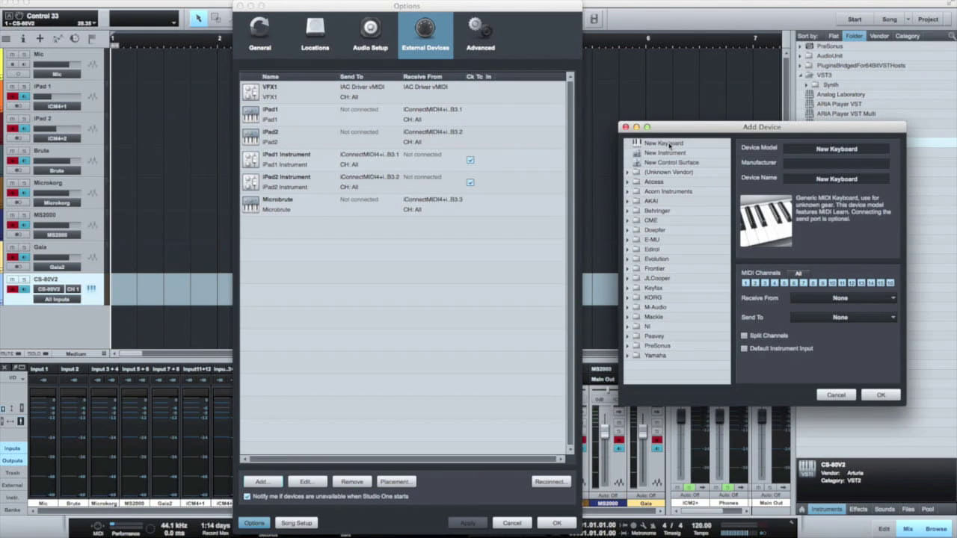
{"action": "left_click", "coordinate": [667, 143]}
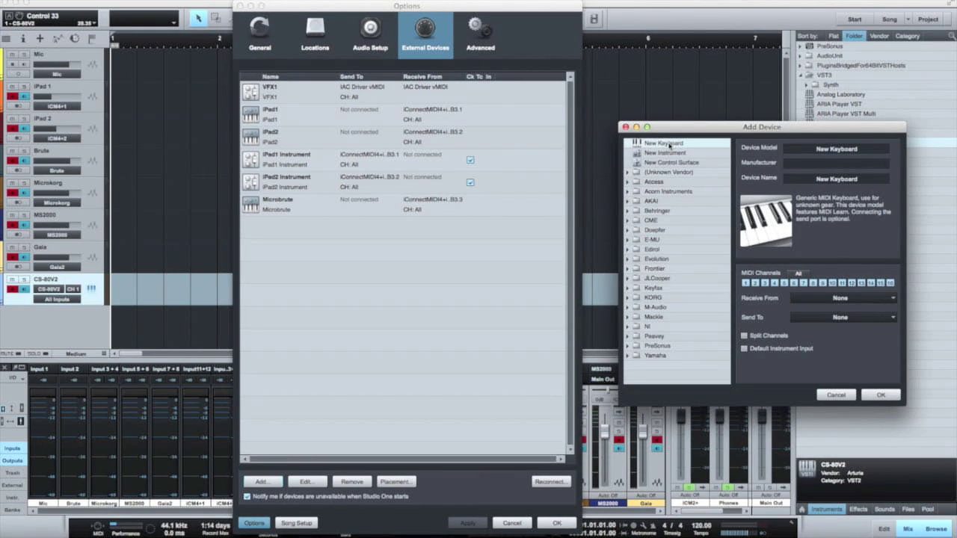
{"action": "left_click", "coordinate": [858, 179]}
{"action": "key", "text": "BackSpace"}
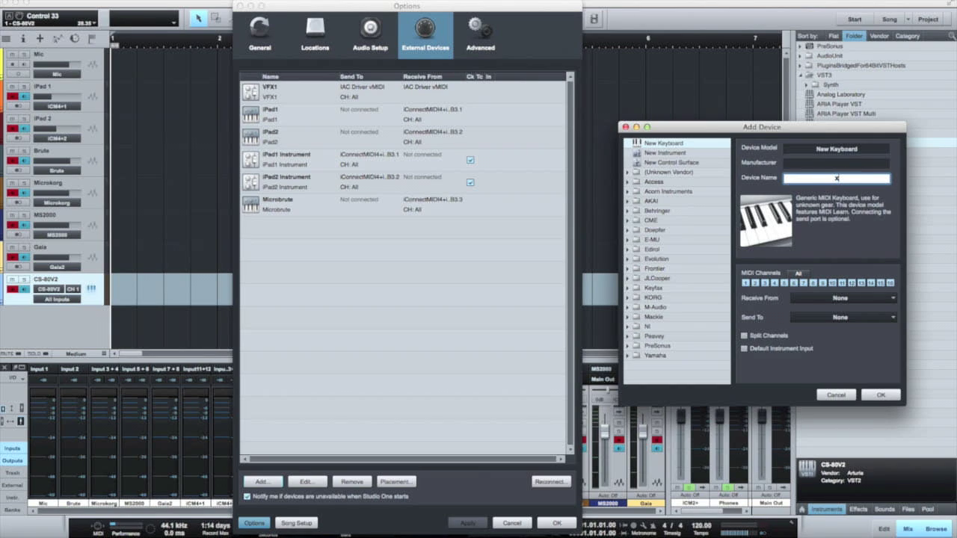
{"action": "type", "text": "XKey"}
{"action": "left_click", "coordinate": [896, 299]}
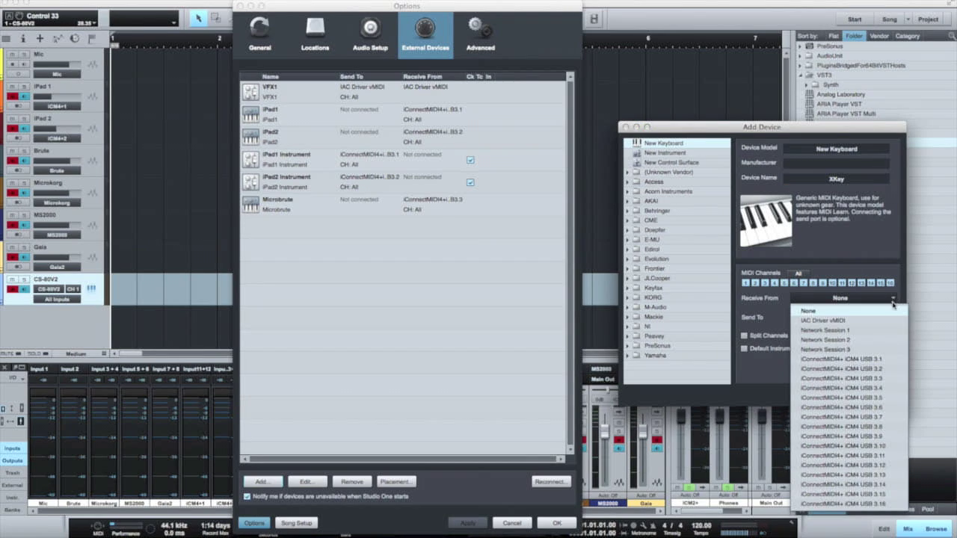
{"action": "left_click", "coordinate": [876, 389]}
{"action": "left_click", "coordinate": [878, 394]}
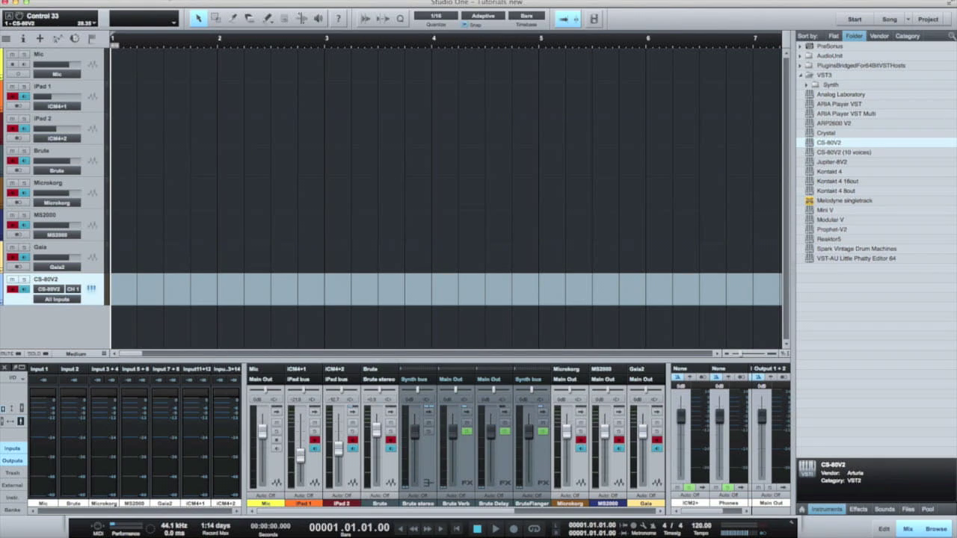
- Add an instrument track whose output plays iPad1 Instrument
{"action": "right_click", "coordinate": [150, 296]}
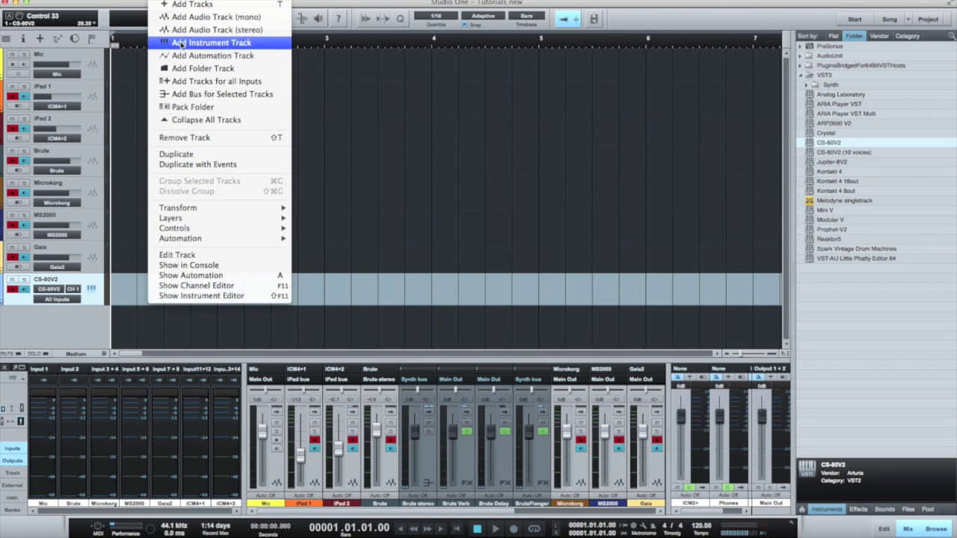
{"action": "left_click", "coordinate": [180, 43]}
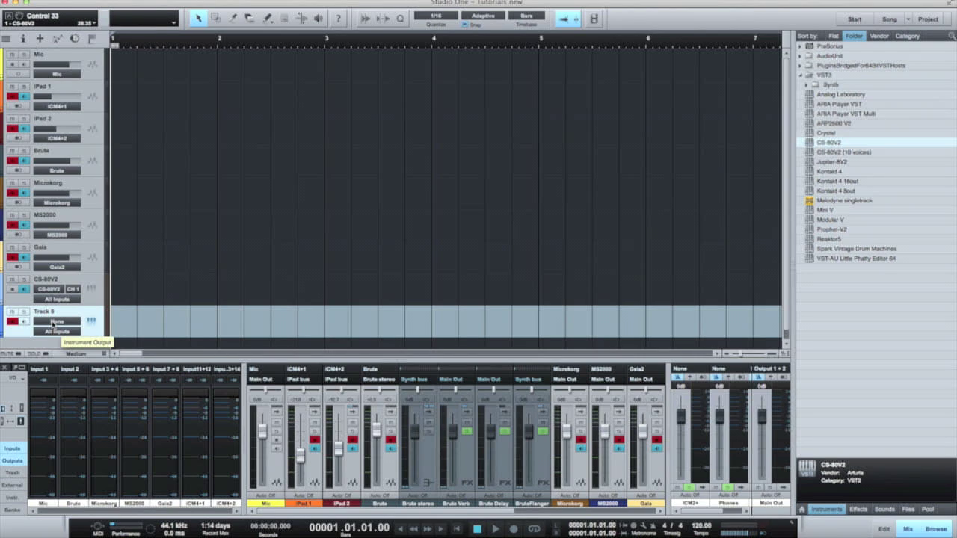
{"action": "left_click", "coordinate": [56, 322]}
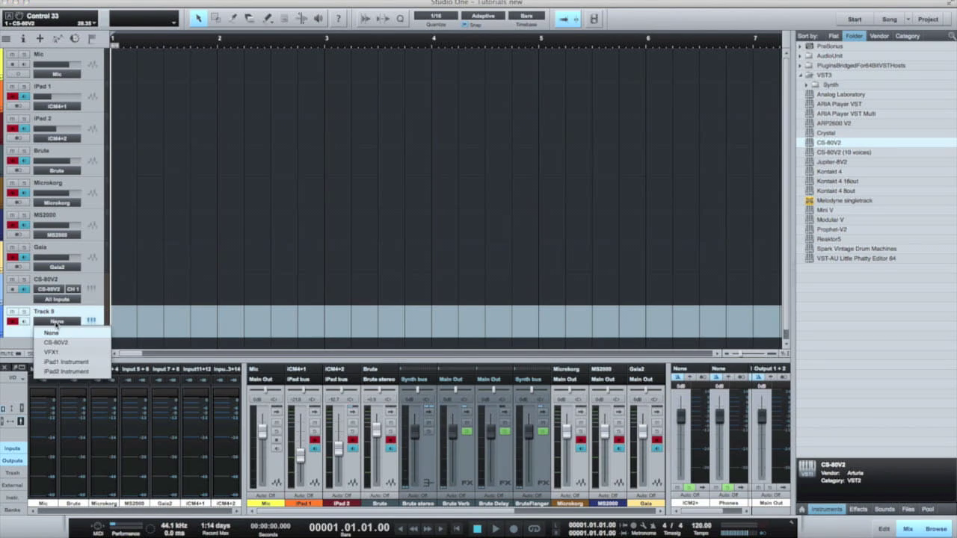
{"action": "left_click", "coordinate": [65, 361]}
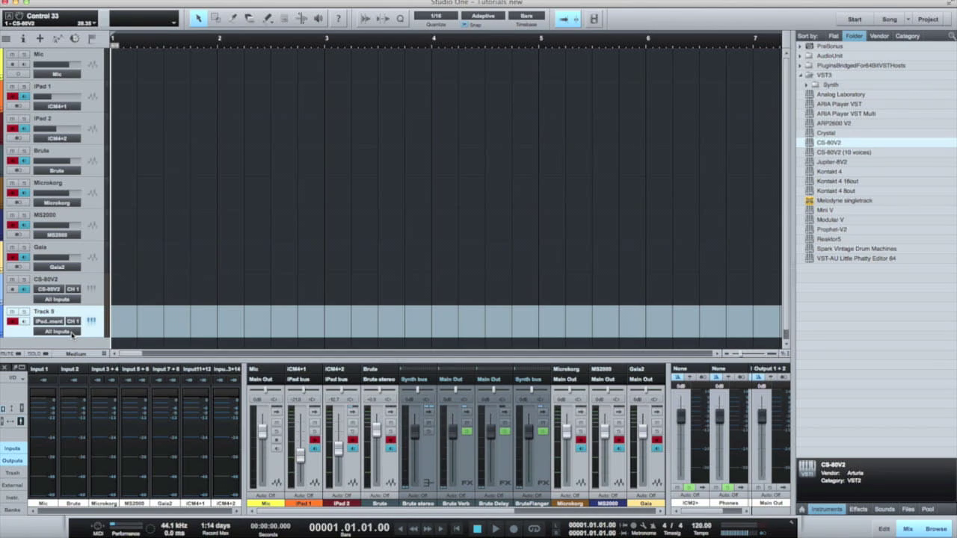
- Set the new track's input to XKey with monitoring on, and the CS-80V2 track's input to None
{"action": "left_click", "coordinate": [72, 331]}
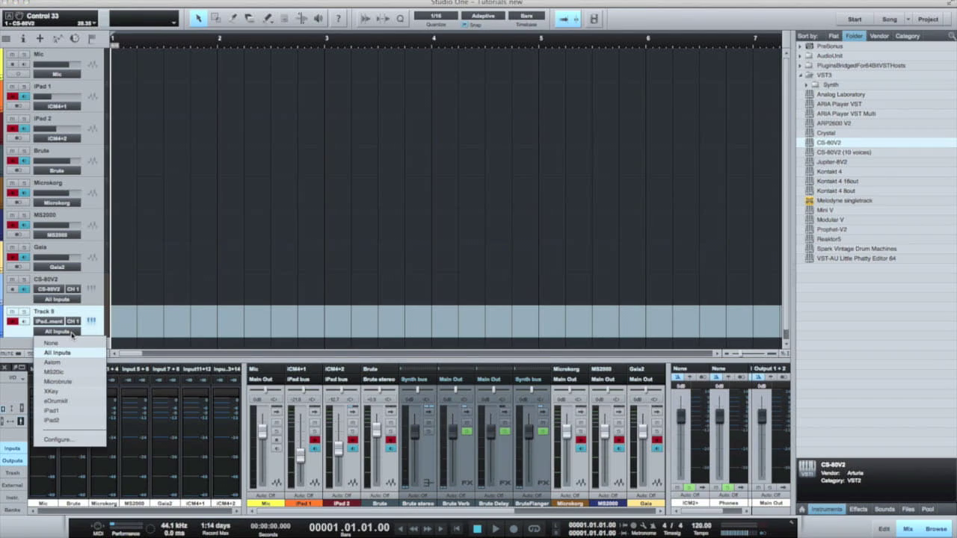
{"action": "left_click", "coordinate": [61, 392]}
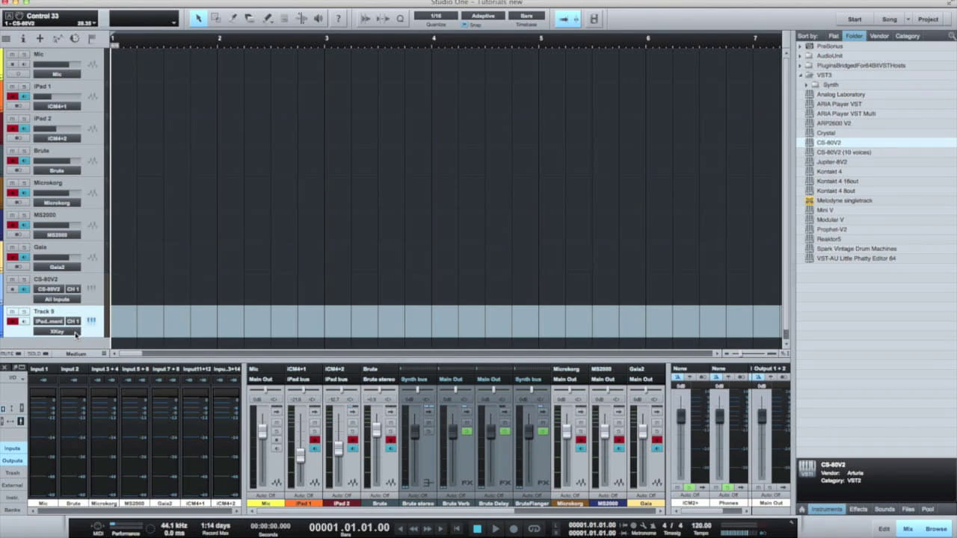
{"action": "left_click", "coordinate": [25, 322]}
{"action": "left_click", "coordinate": [57, 331]}
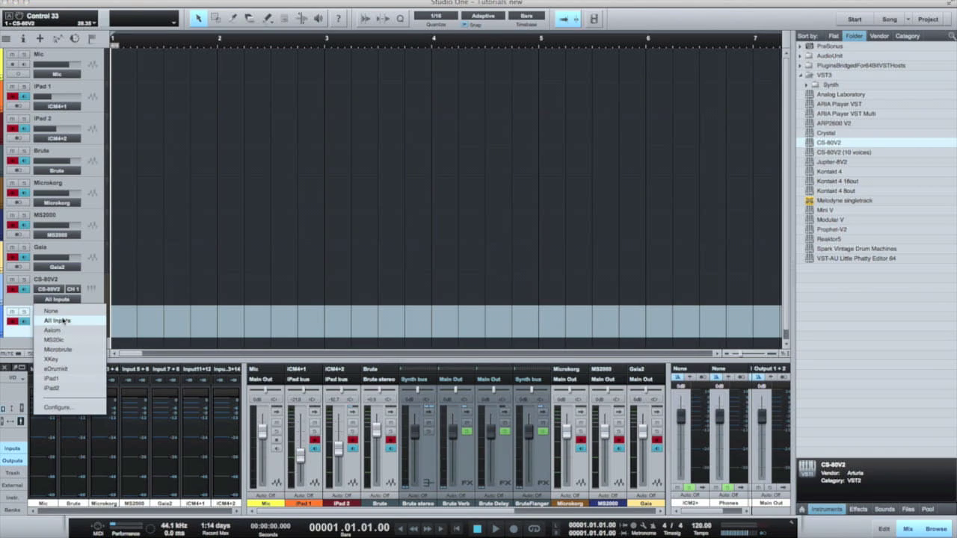
{"action": "left_click", "coordinate": [60, 359]}
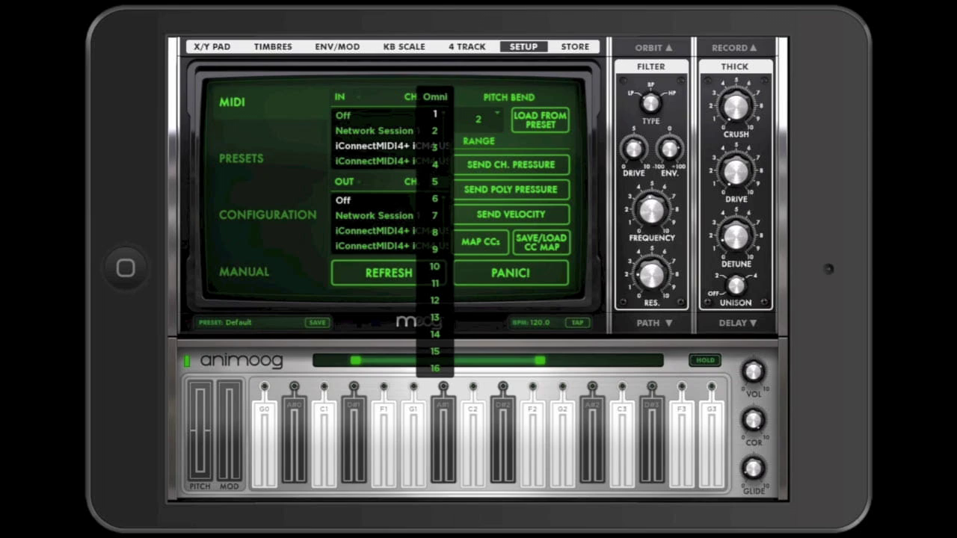
- Set Animoog's MIDI IN channel to 11
{"action": "left_click", "coordinate": [434, 283]}
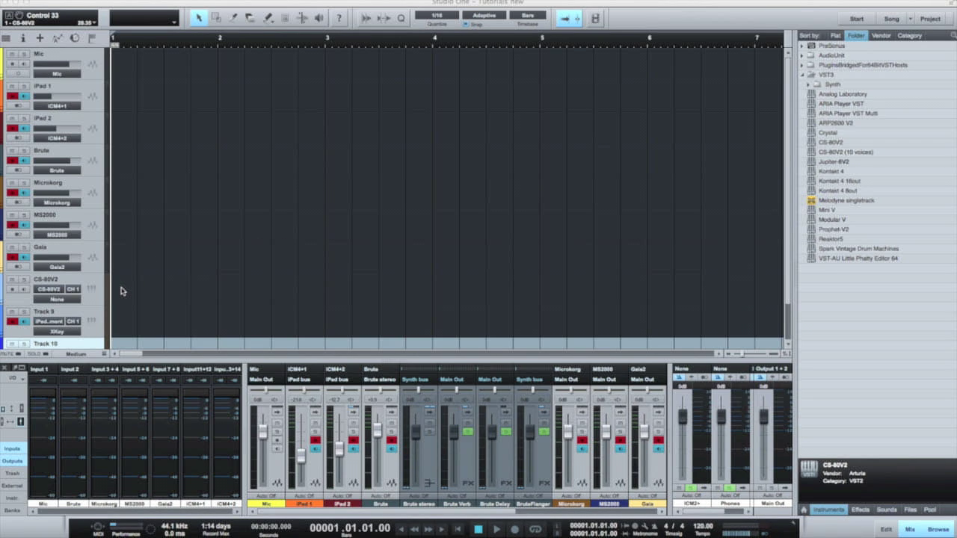
- Change the new instrument track's MIDI channel from CH 1 to CH 11
{"action": "left_click", "coordinate": [73, 321]}
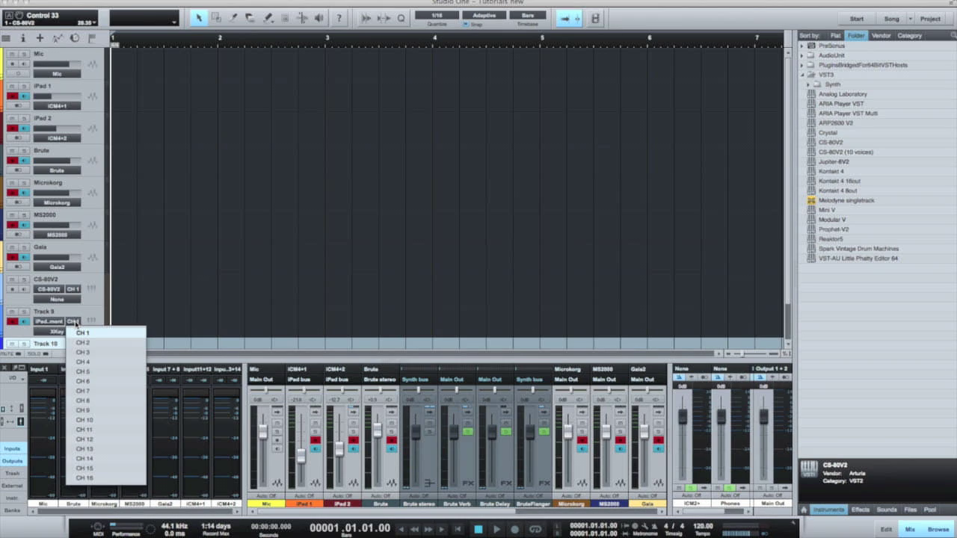
{"action": "left_click", "coordinate": [88, 431]}
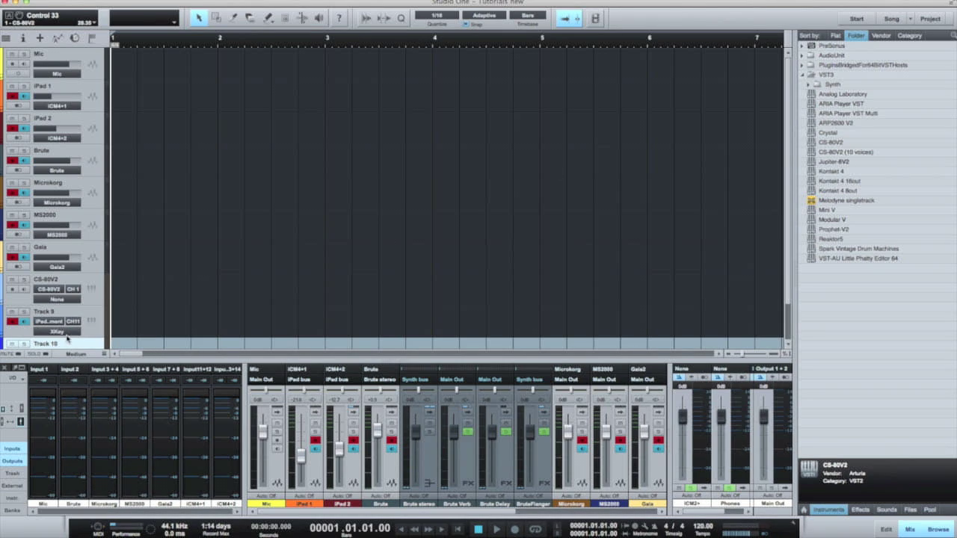